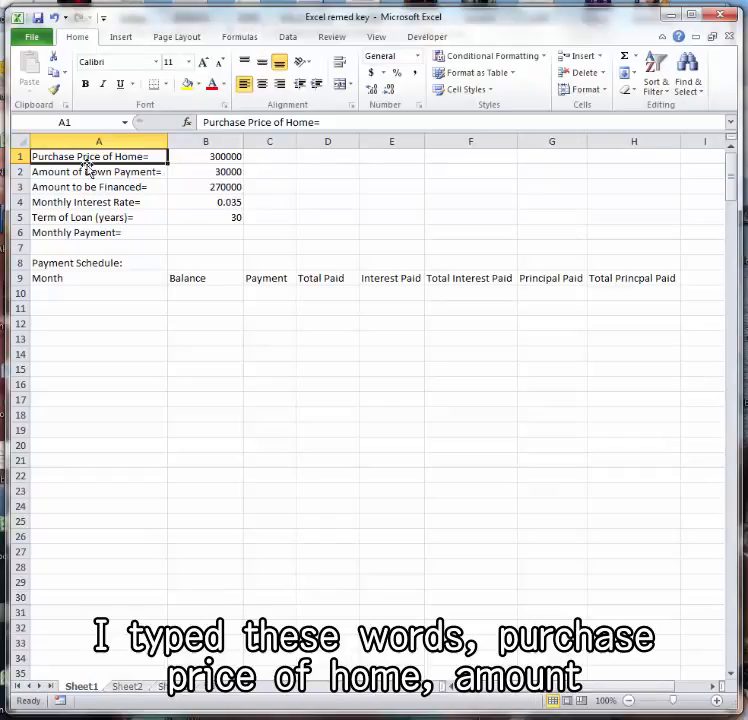
Examine the loan labels in A1:A6 and the payment schedule headings in rows 8 and 9
click(83, 172)
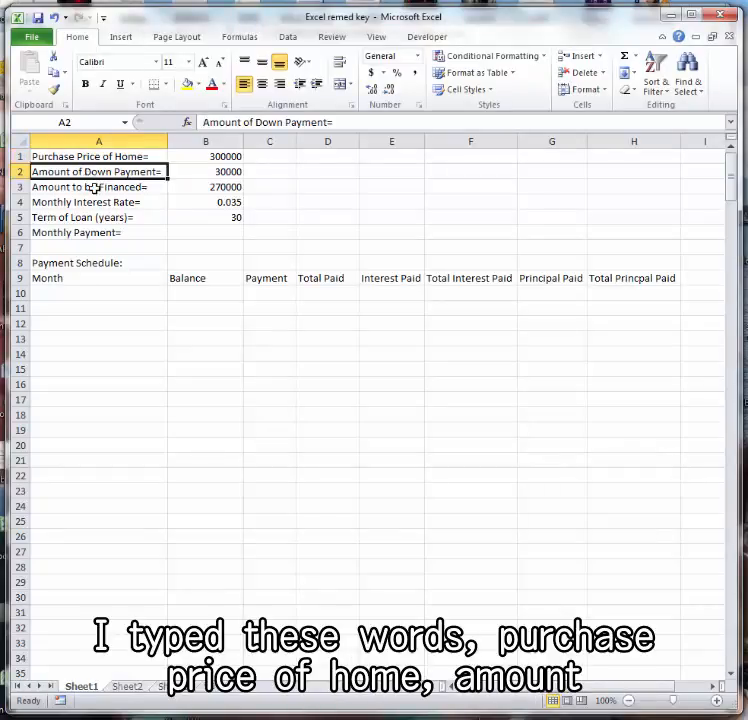
click(93, 188)
click(78, 206)
click(120, 218)
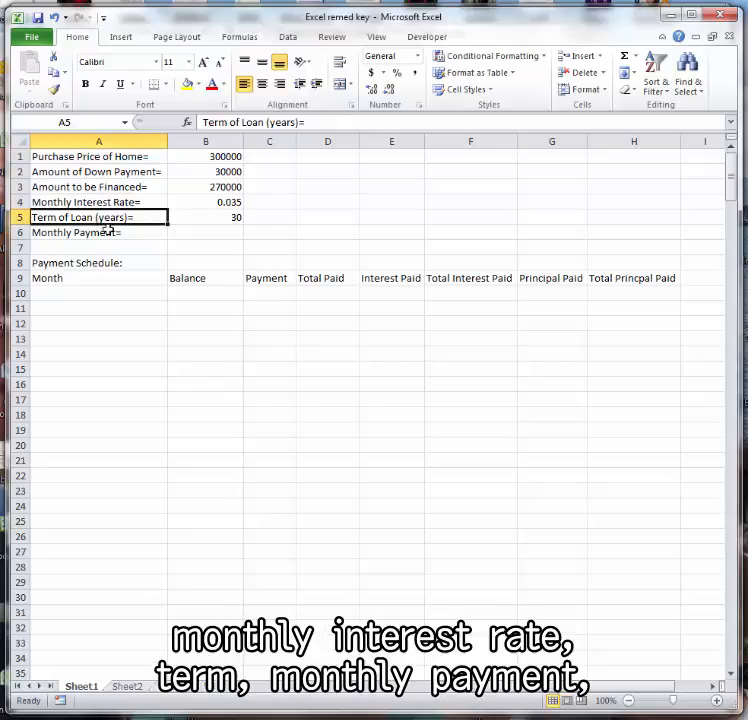
click(102, 234)
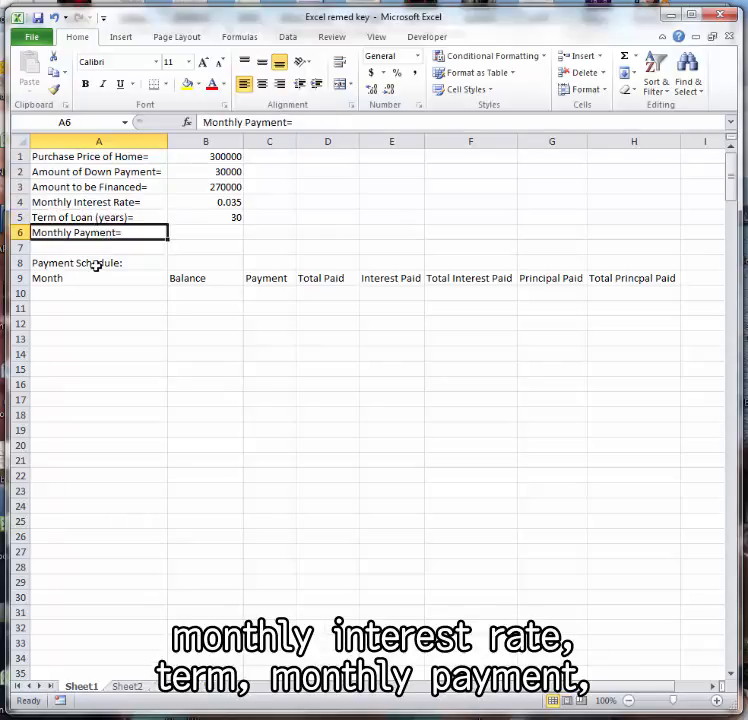
click(96, 265)
click(92, 280)
click(316, 281)
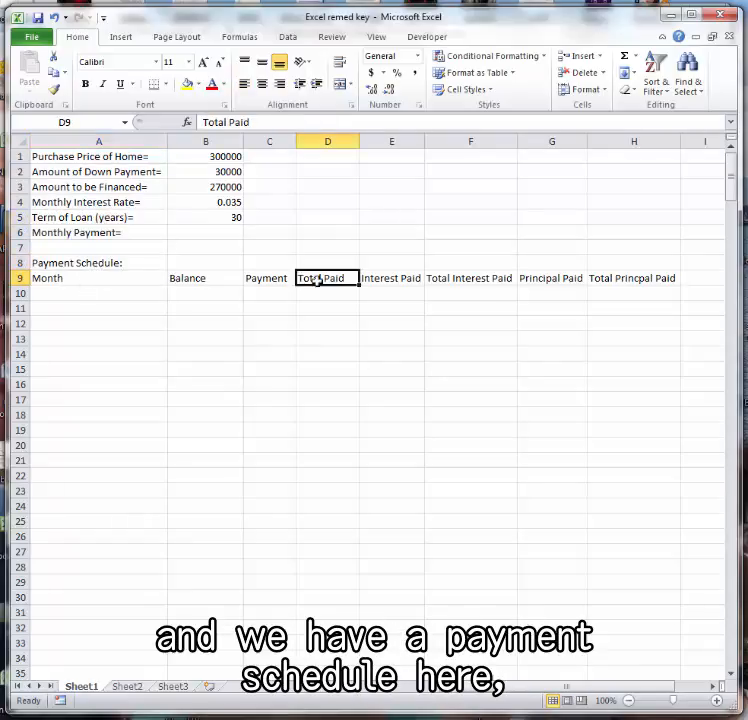
click(623, 280)
Right-align the labels in A1:A6 and format the amounts in B1:B3 as Currency
drag(97, 159, 105, 234)
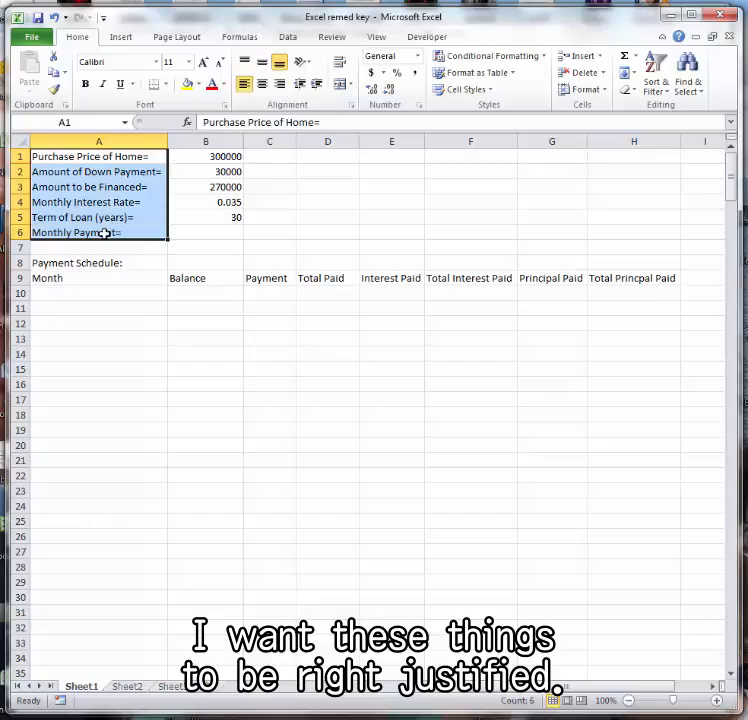
click(281, 85)
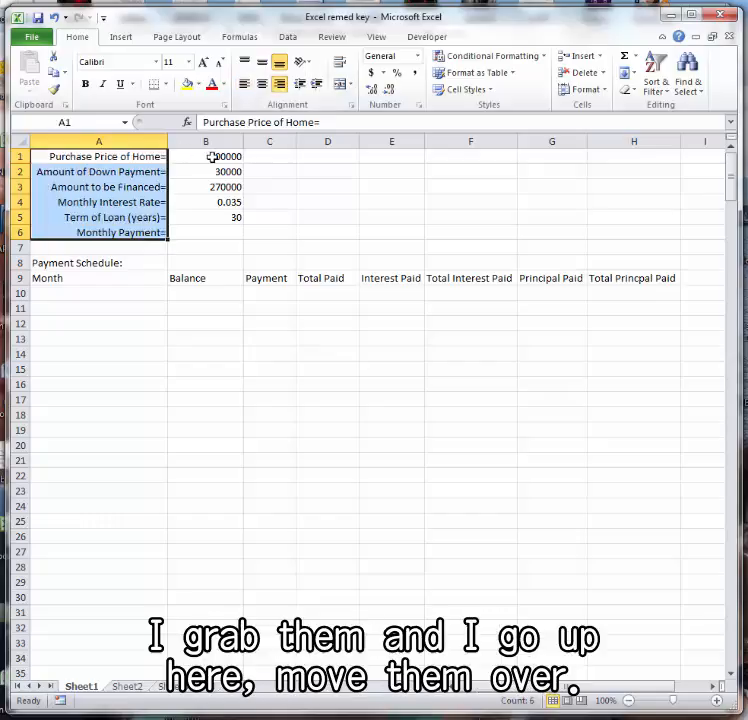
drag(212, 157, 217, 186)
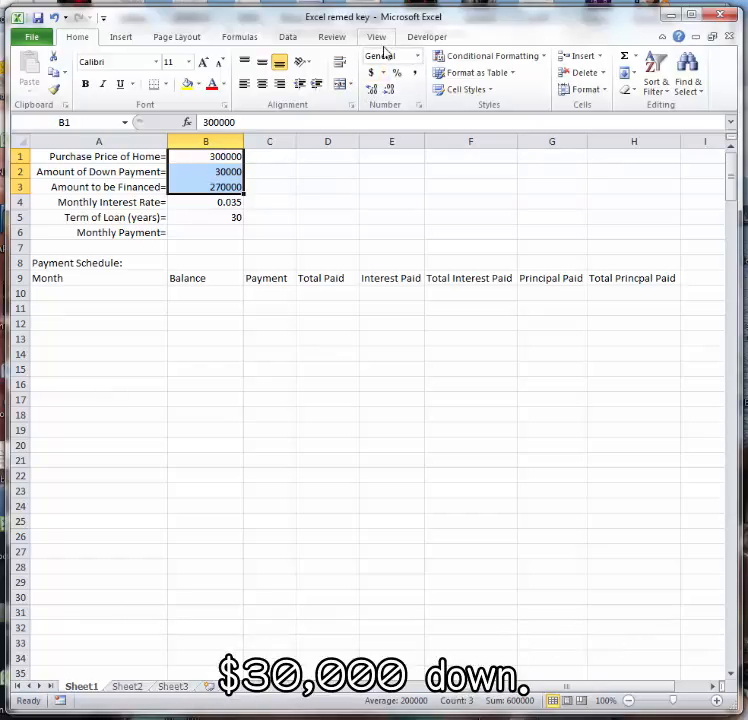
click(417, 57)
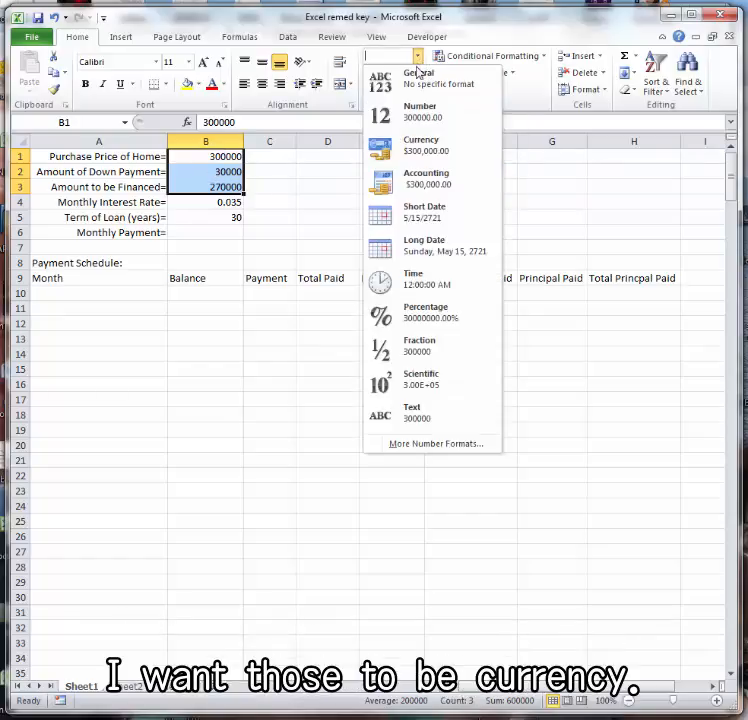
click(417, 153)
click(204, 186)
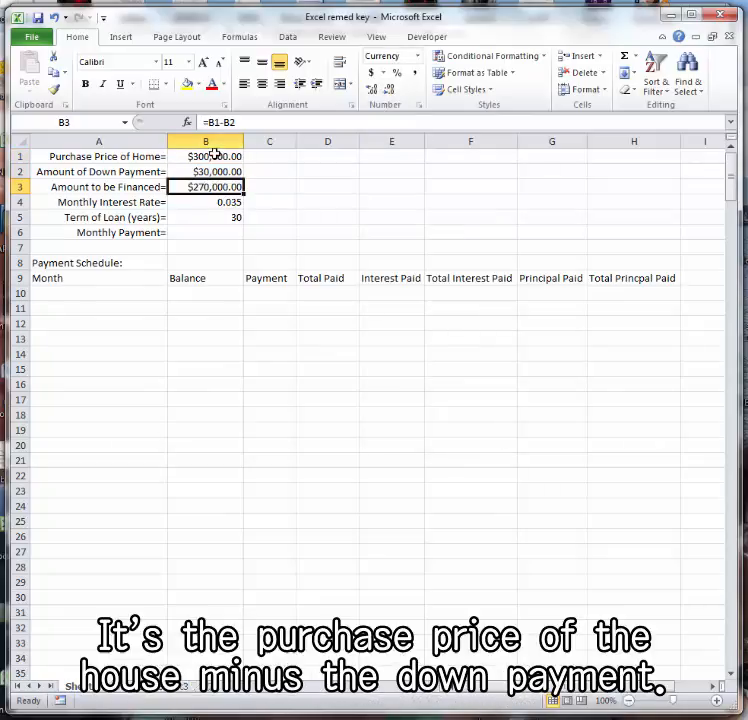
Format the interest rate in B4 as a percentage with one decimal place
click(222, 202)
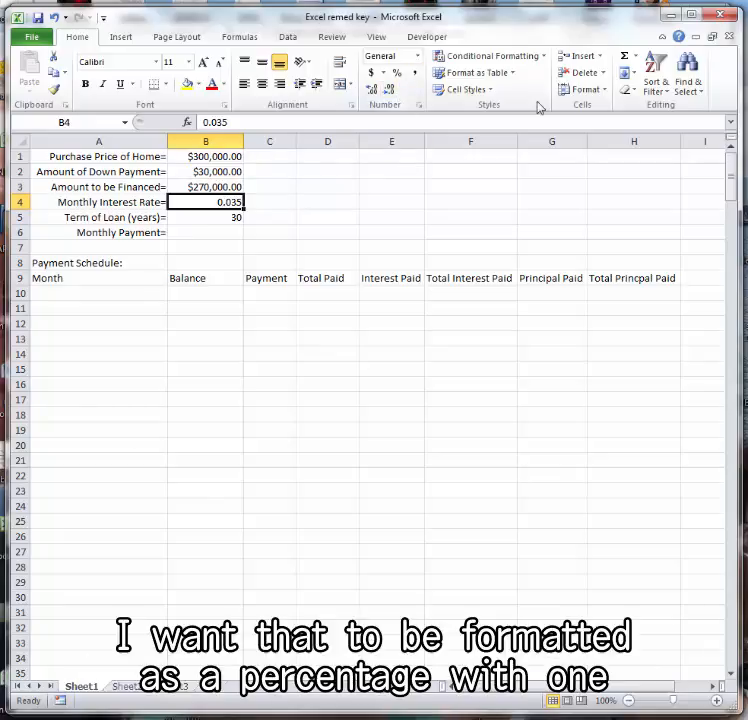
click(604, 98)
click(590, 362)
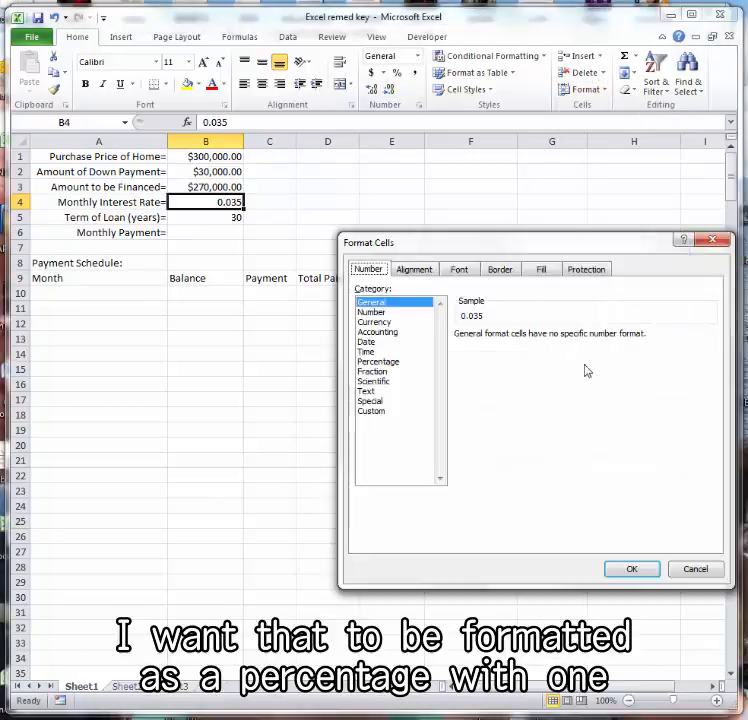
click(380, 362)
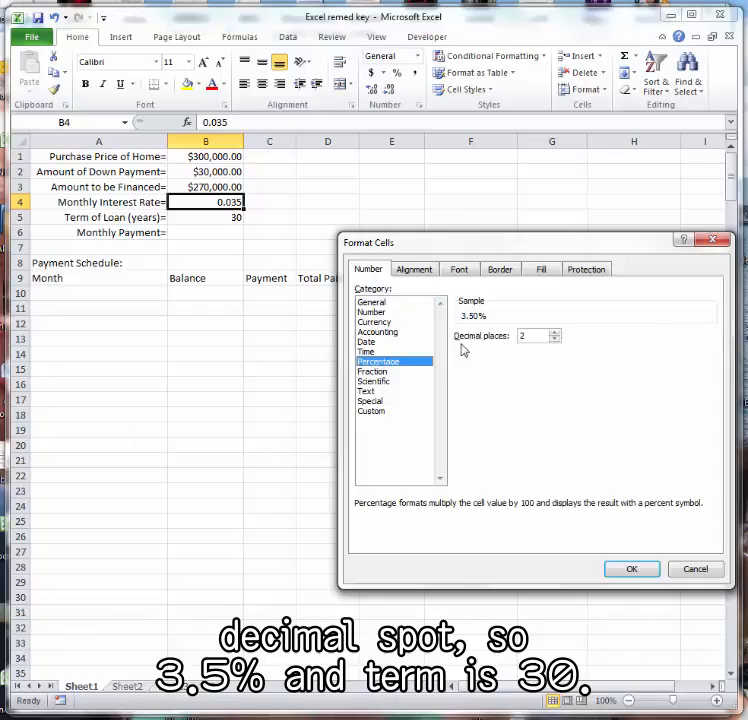
click(555, 339)
click(628, 569)
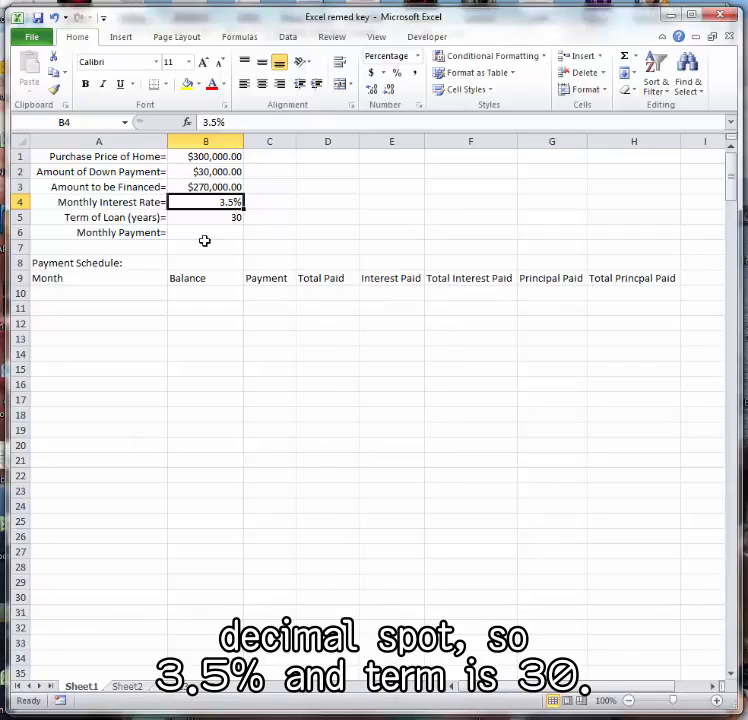
Calculate the monthly payment in B6 with the formula =PMT(B4/12,B5*12,B3)
click(207, 217)
click(208, 231)
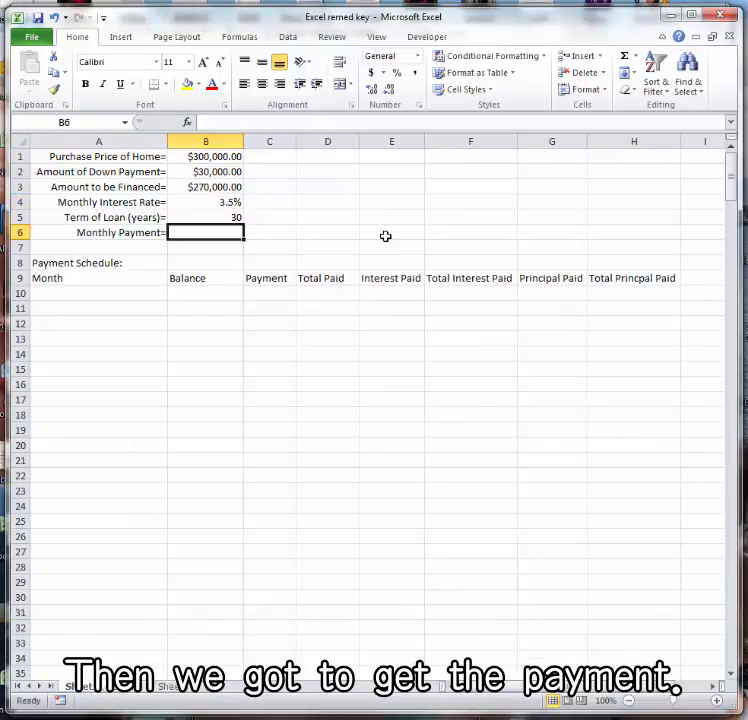
text(=pmt()
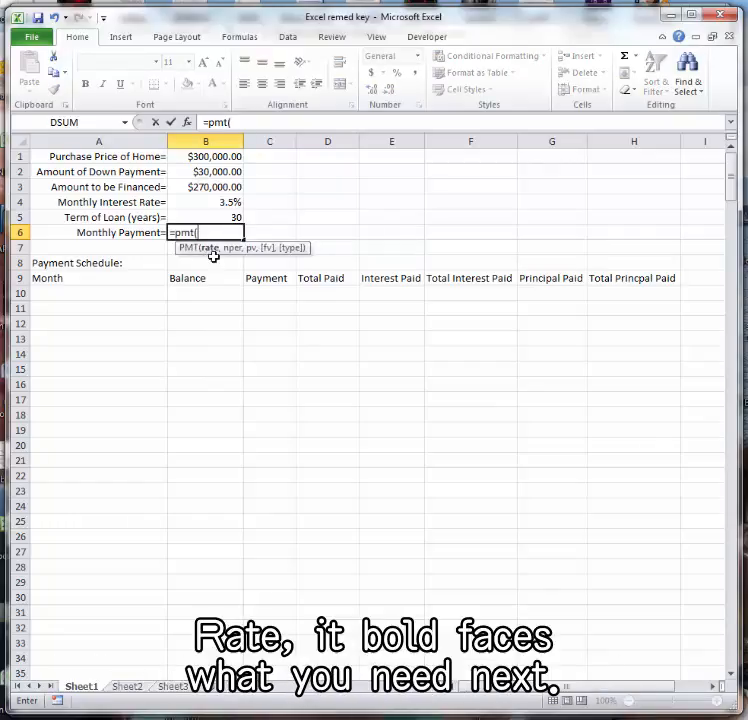
click(204, 199)
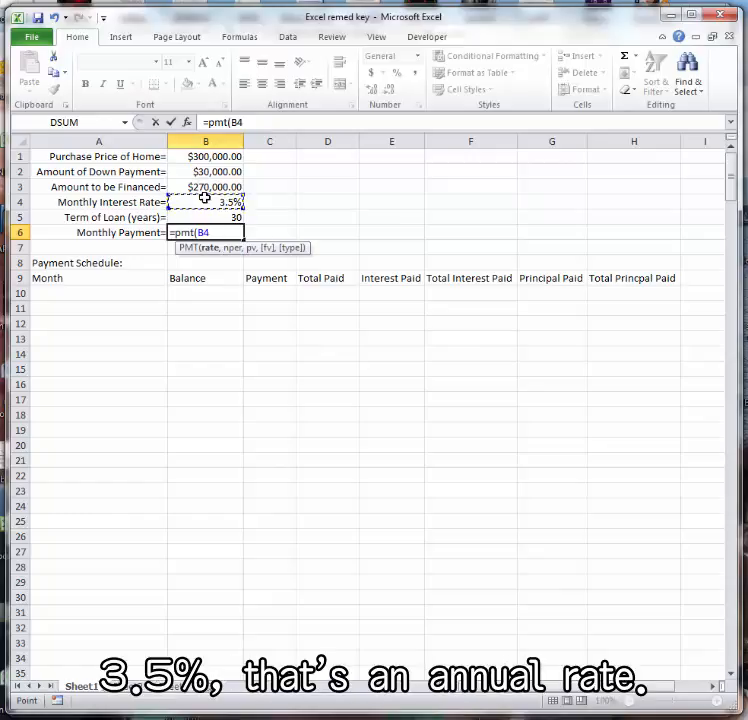
text(/12)
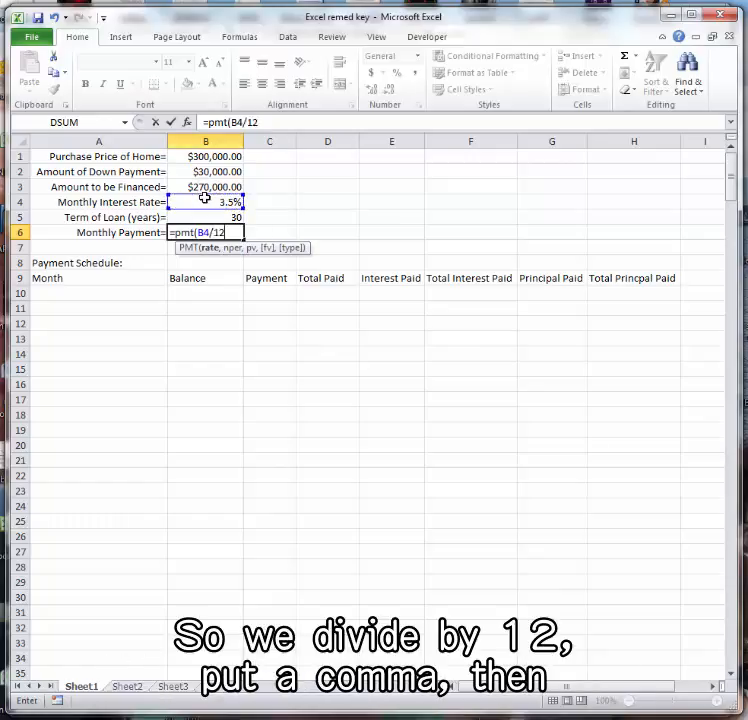
text(,)
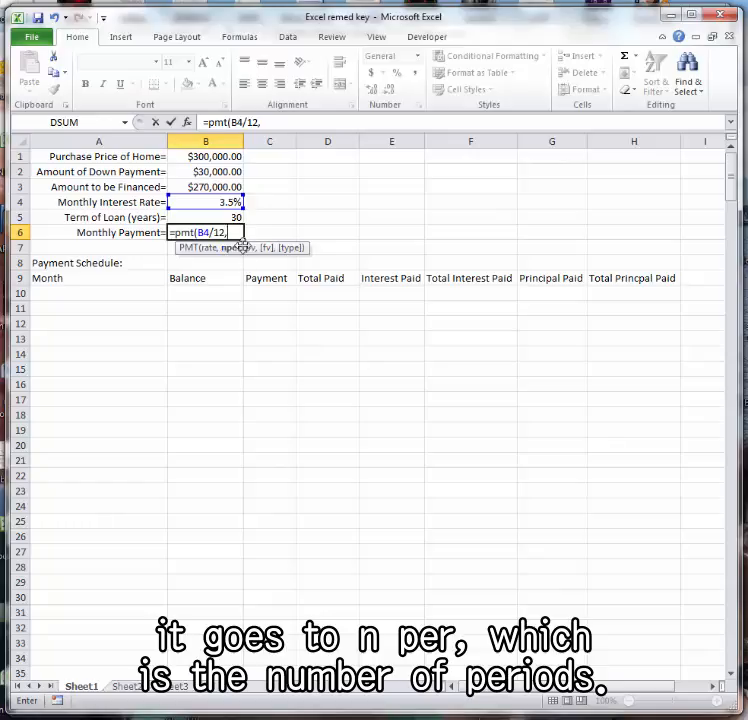
click(217, 216)
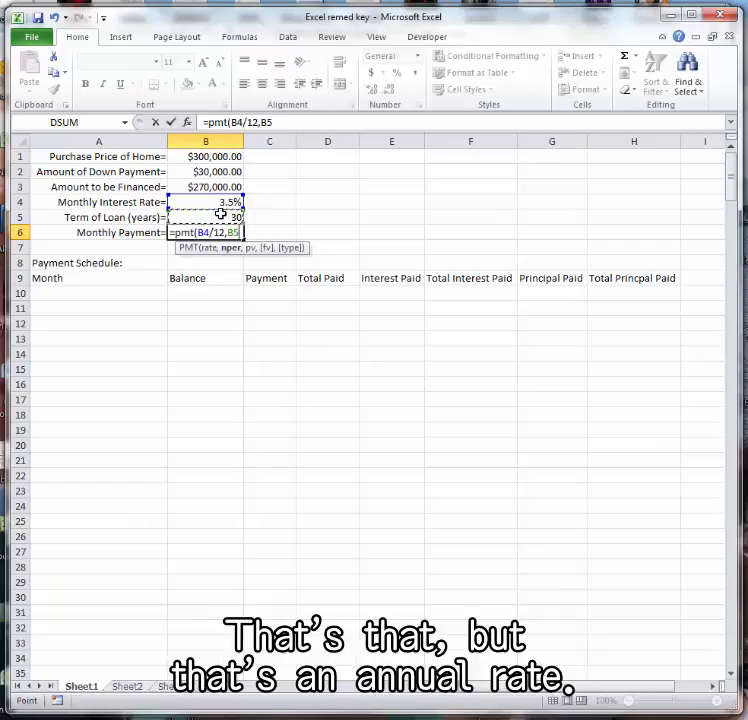
text(*)
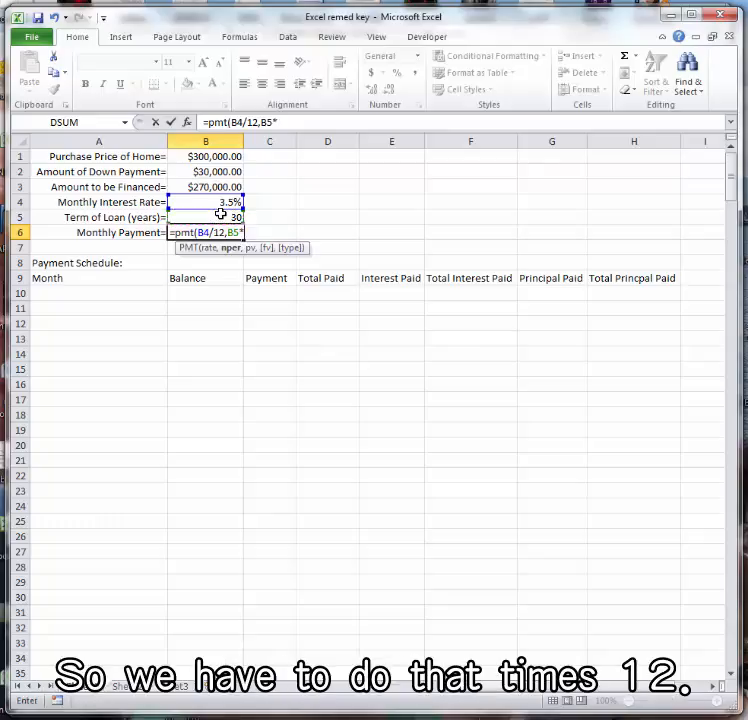
text(12)
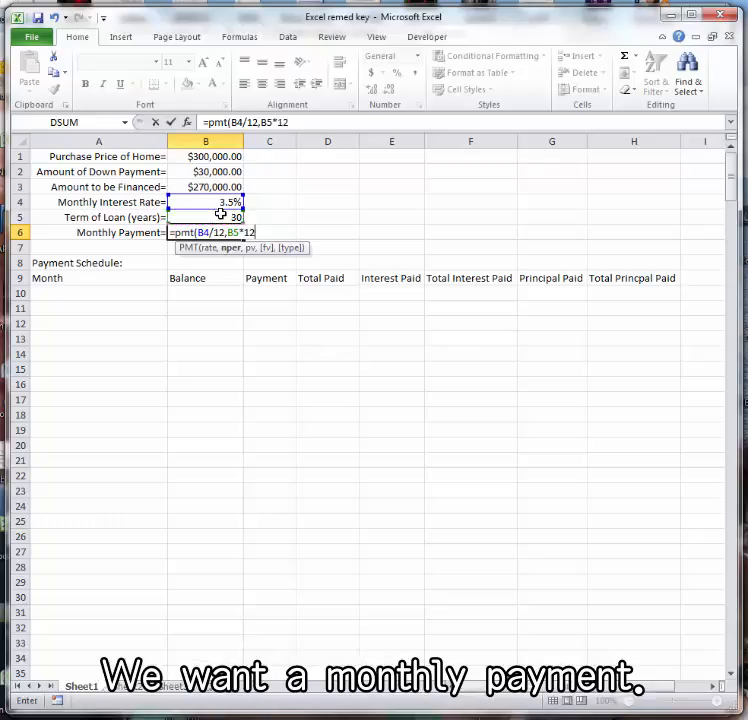
text(,)
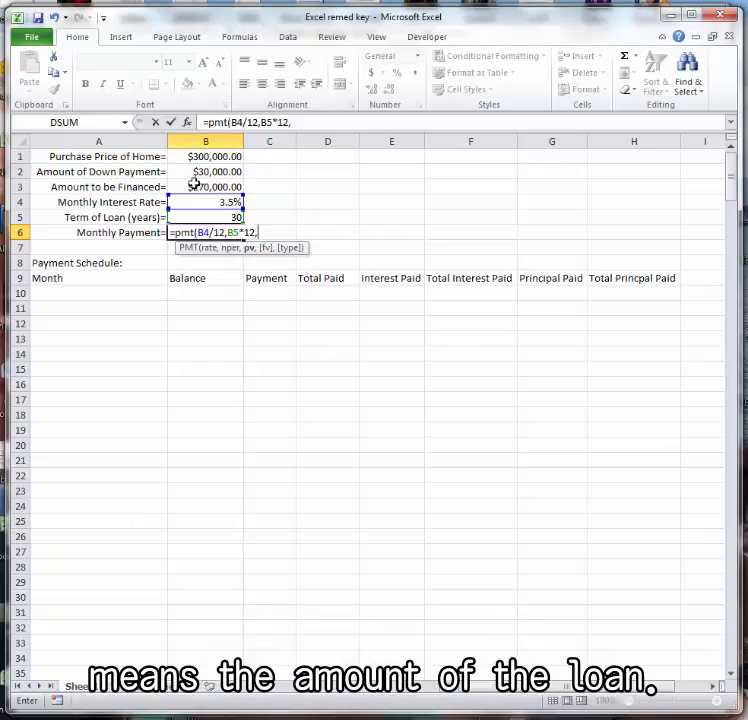
click(200, 186)
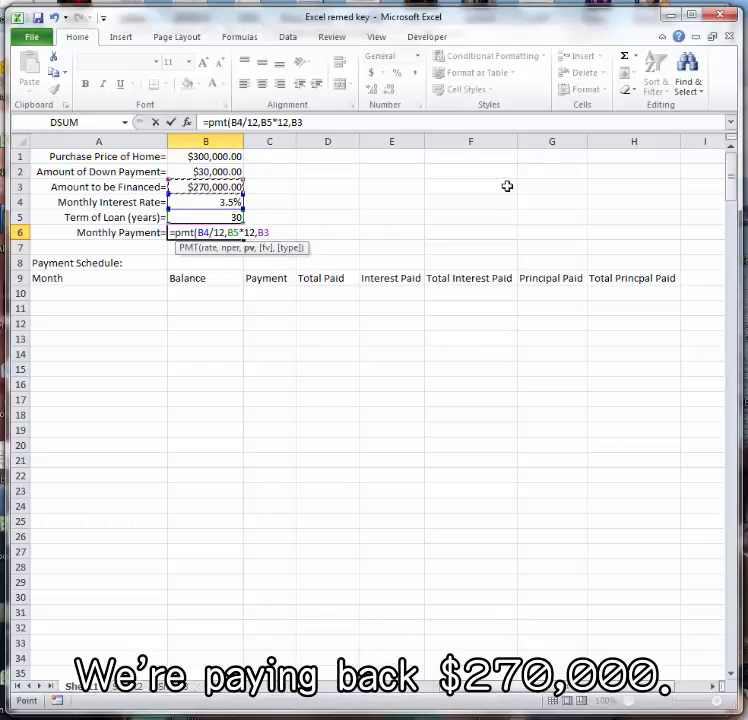
key(Return)
key(Up)
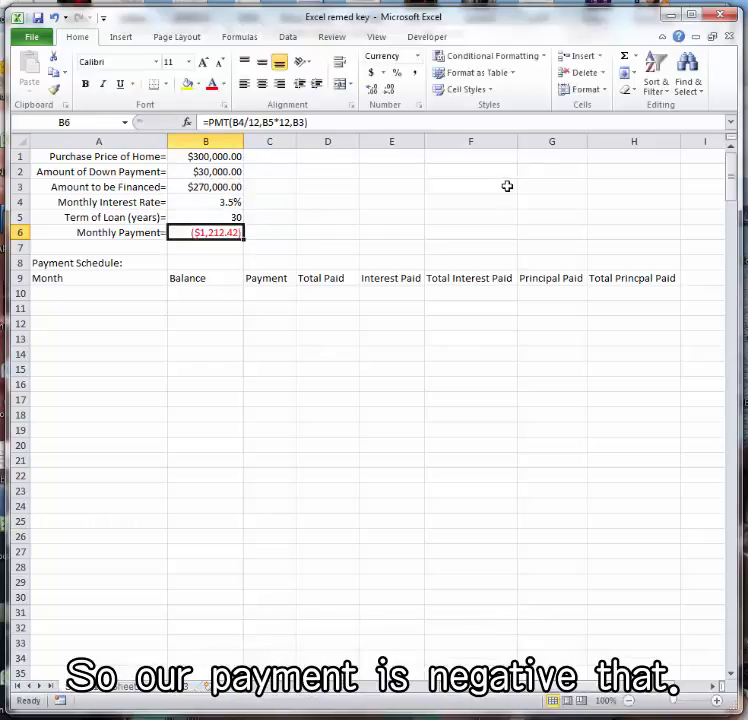
Negate the monthly payment formula in B6 so it reads =-PMT(B4/12,B5*12,B3)
click(206, 122)
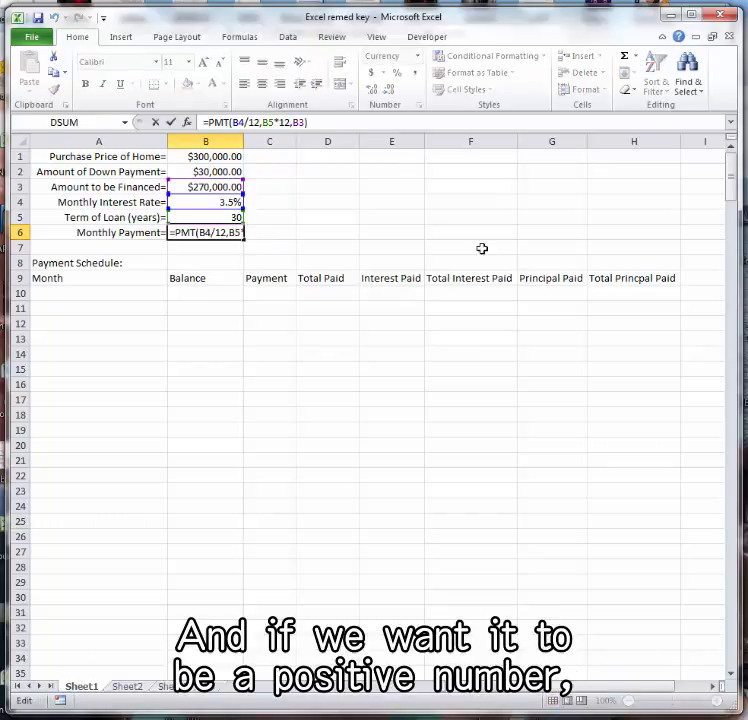
text(-)
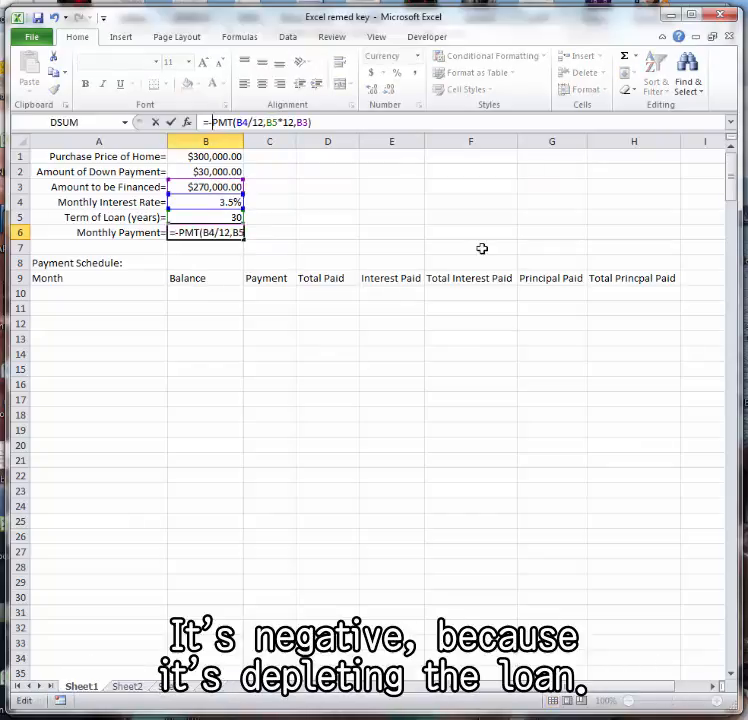
key(Return)
click(227, 234)
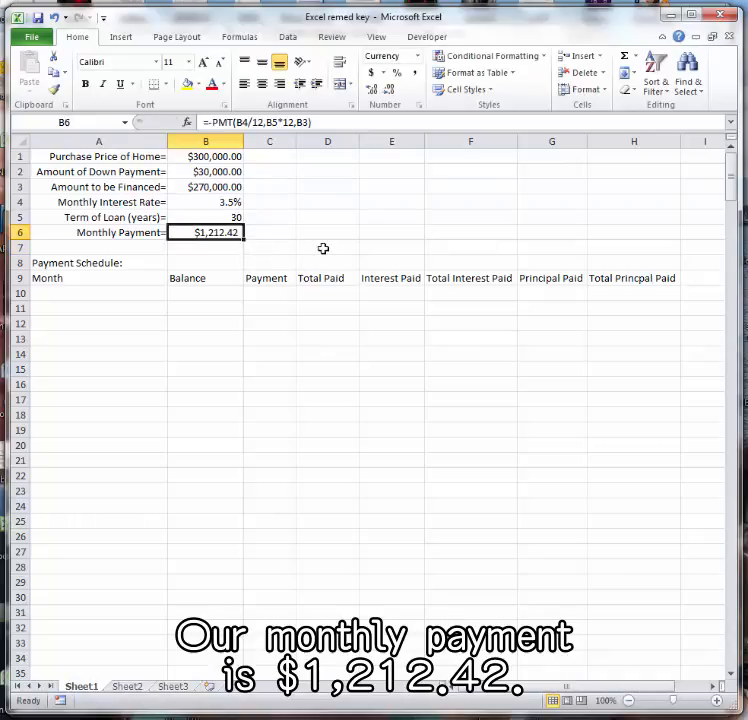
Number the Month column from 1 to 360 starting in A10, and enter the label "Final Balance:" in A370
click(85, 293)
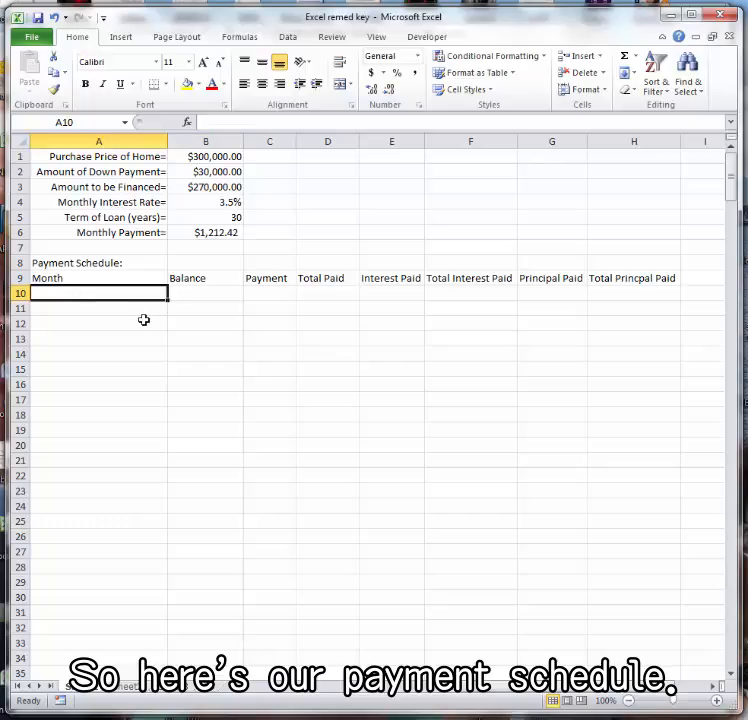
text(1)
key(Return)
text(2)
key(Return)
key(Up)
key(Up)
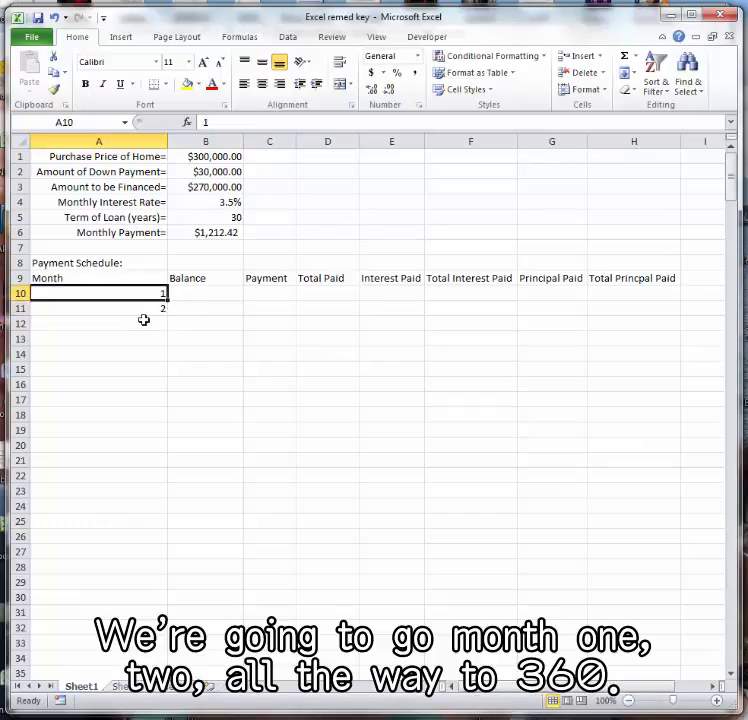
drag(152, 294, 150, 670)
click(129, 658)
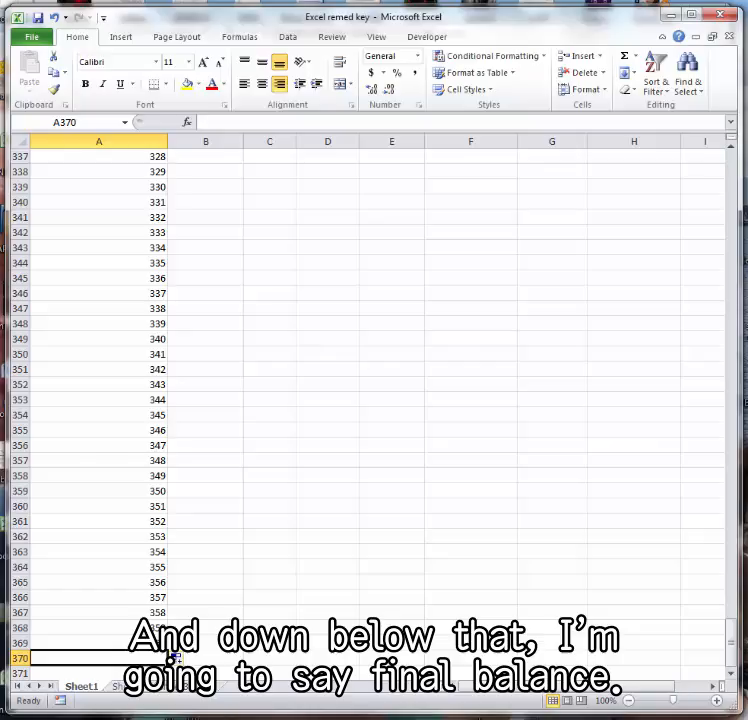
text(Final Balance:)
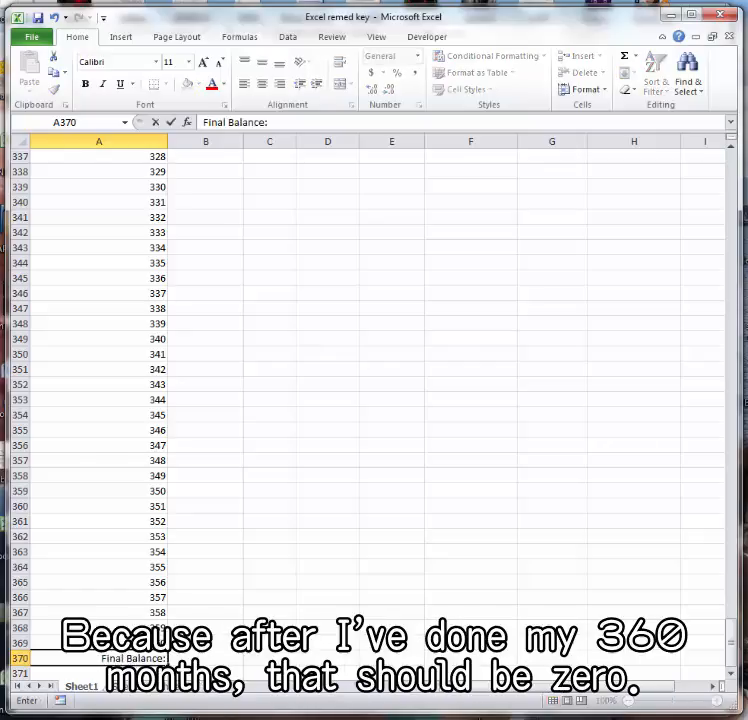
Set the first month's balance in B10 equal to the financed amount in B3, and select the first Payment cell, C10
drag(729, 632, 731, 185)
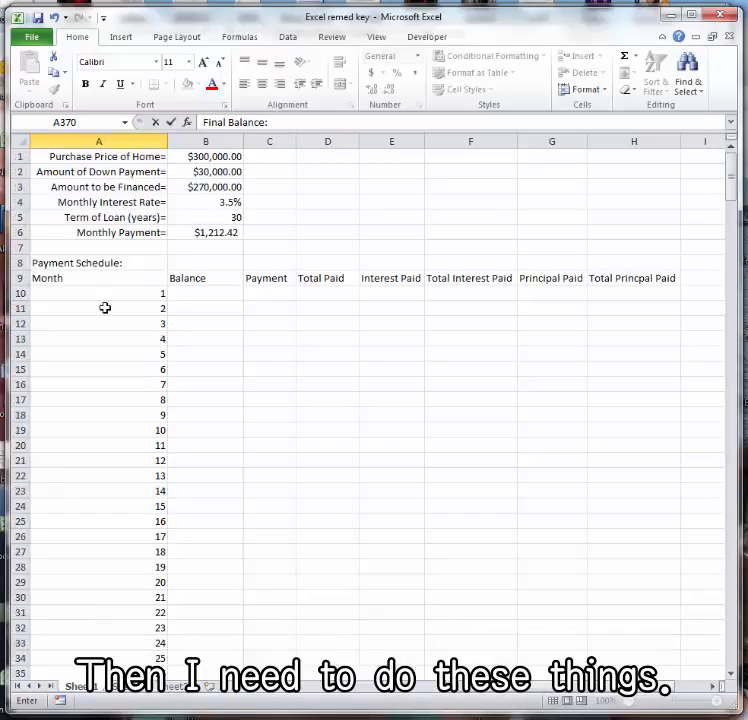
click(185, 290)
text(=)
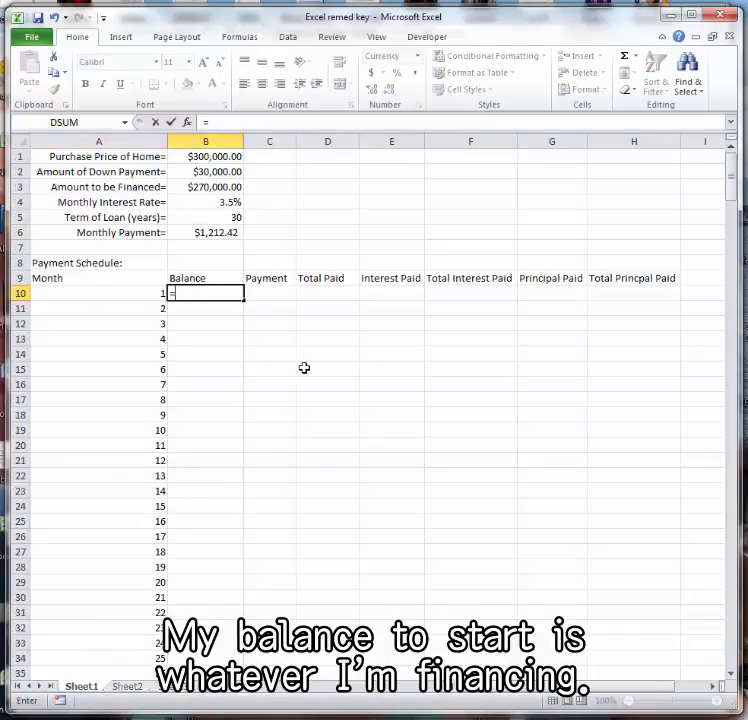
click(205, 188)
key(Return)
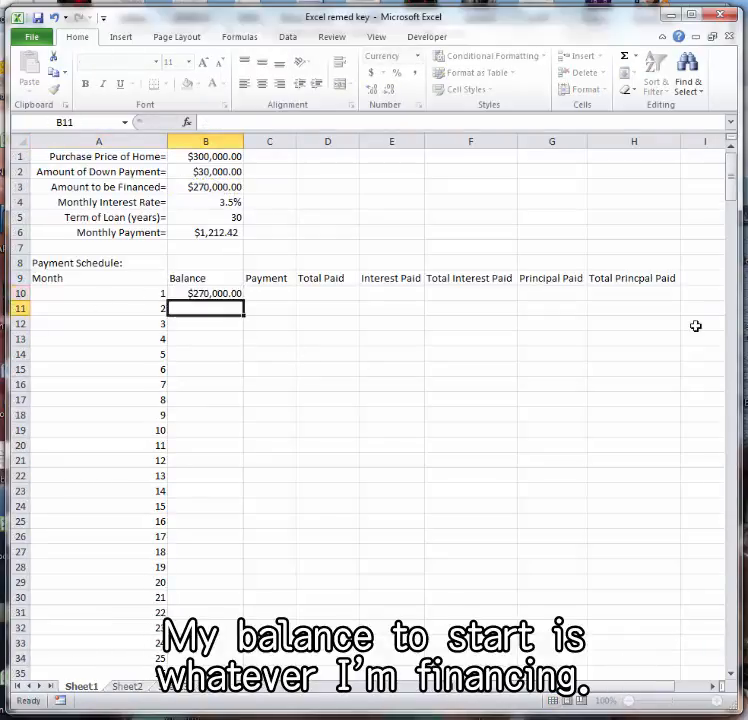
key(Up)
key(Right)
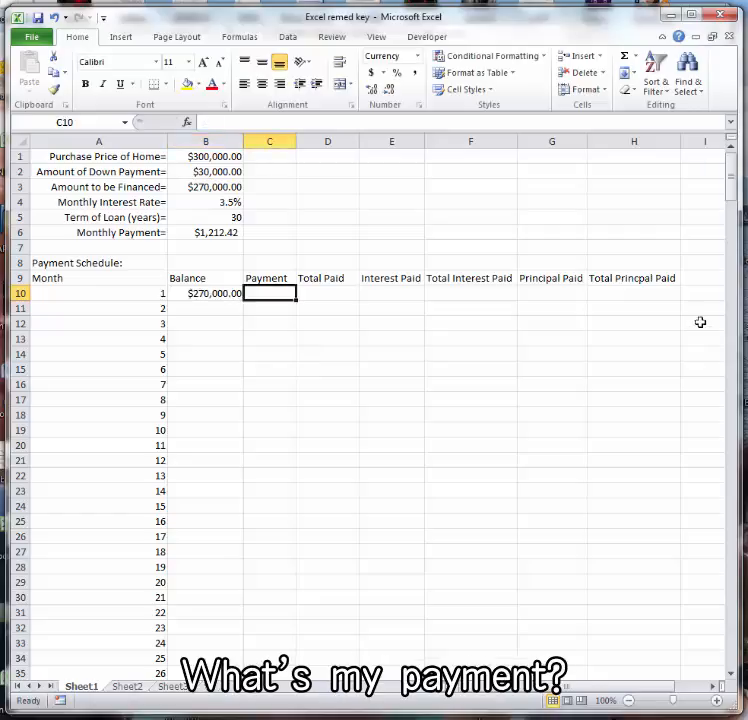
Set the first month's payment in C10 equal to the monthly payment with the formula =B6
text(=)
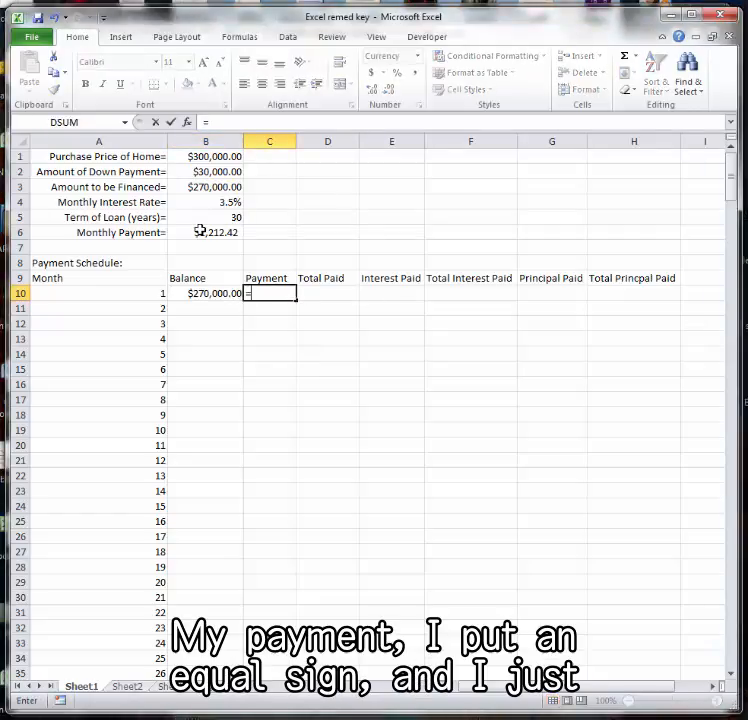
click(207, 231)
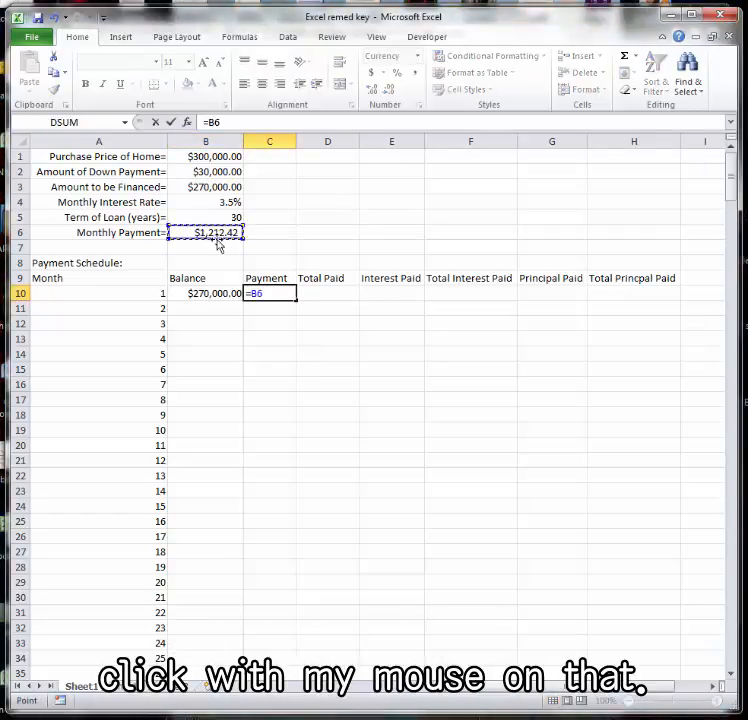
key(Return)
key(Up)
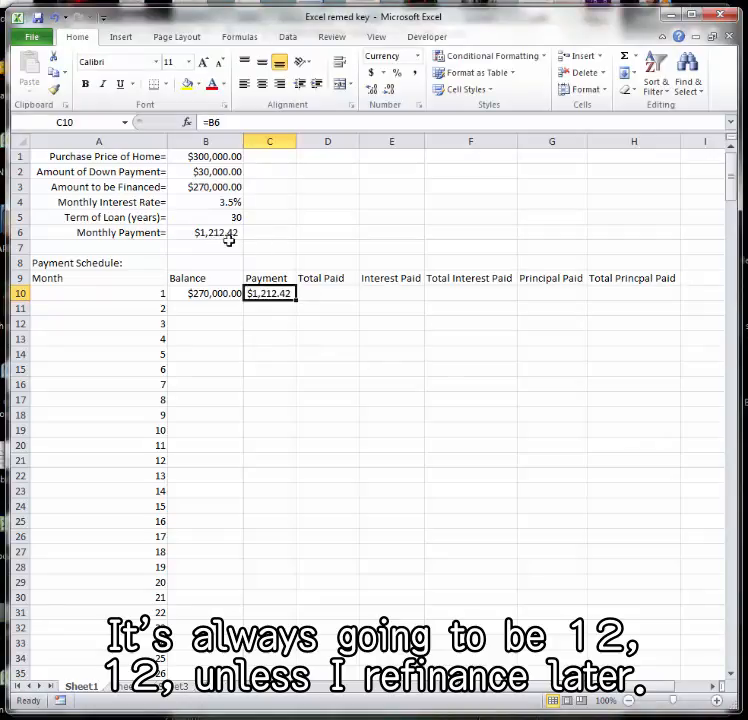
Make the B6 reference in C10 absolute so the payment formula reads =$B$6
click(212, 121)
double_click(213, 121)
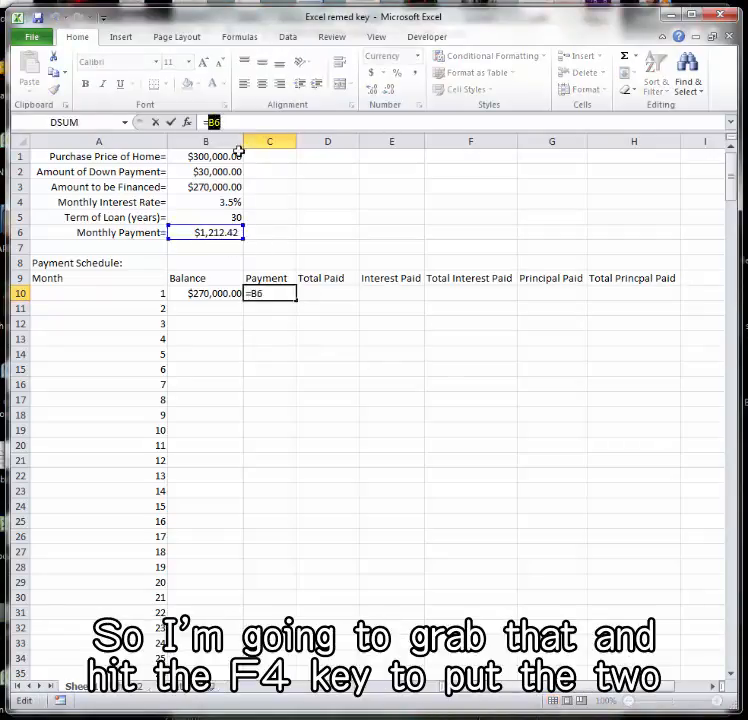
key(F4)
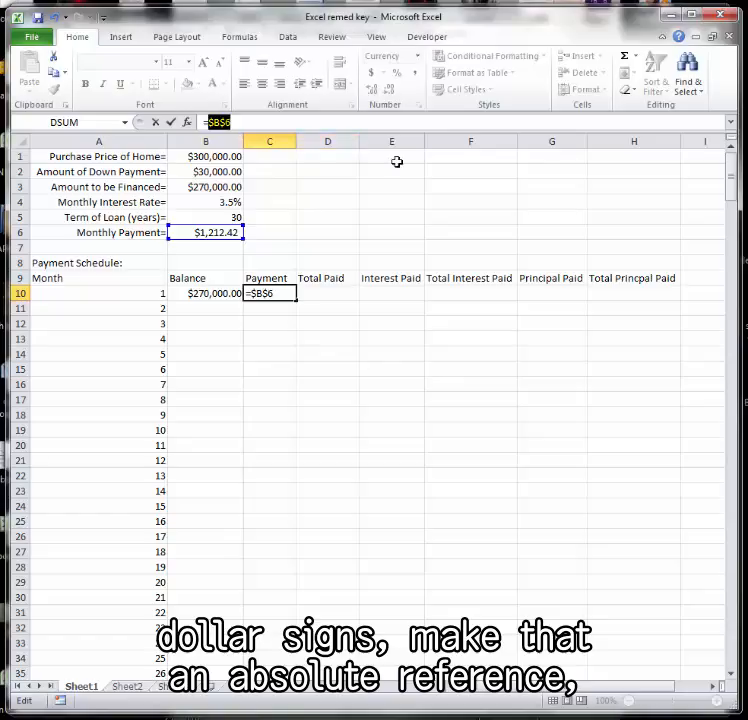
key(Return)
click(267, 294)
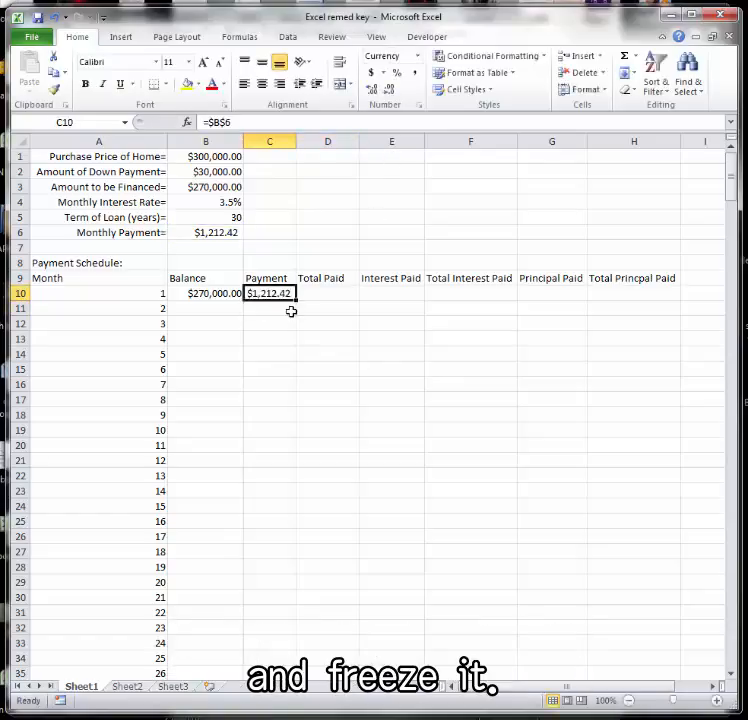
Copy the payment formula from C10 down through C18
drag(296, 303, 296, 429)
click(267, 366)
click(258, 294)
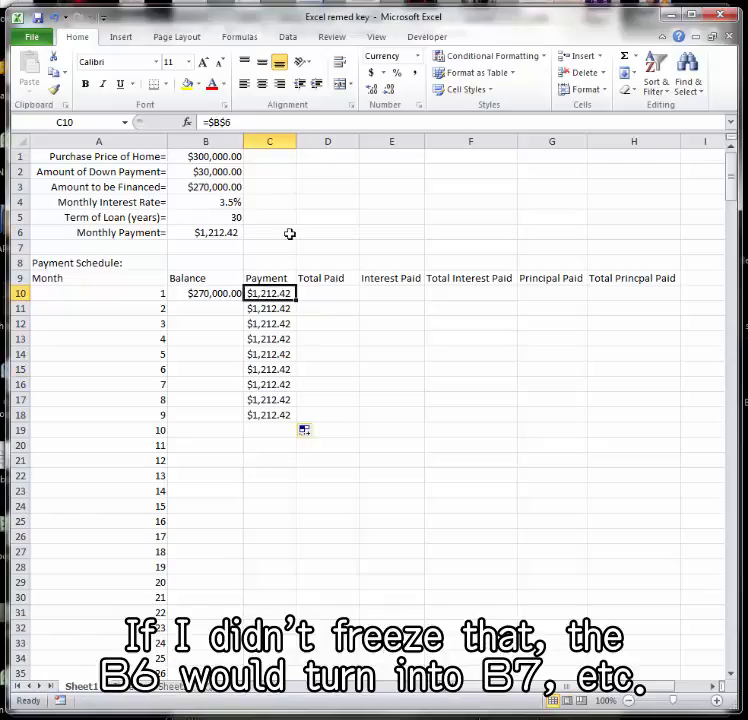
Enter the running total formula =SUM($C$10:C10) in the first Total Paid cell, D10, with the first reference absolute
click(325, 295)
text(=sum()
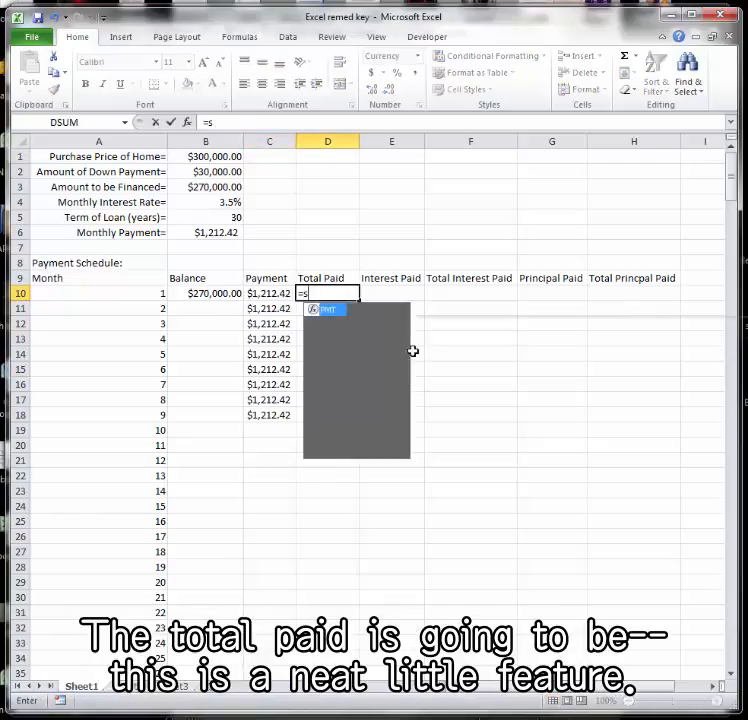
click(268, 293)
text(:)
click(268, 293)
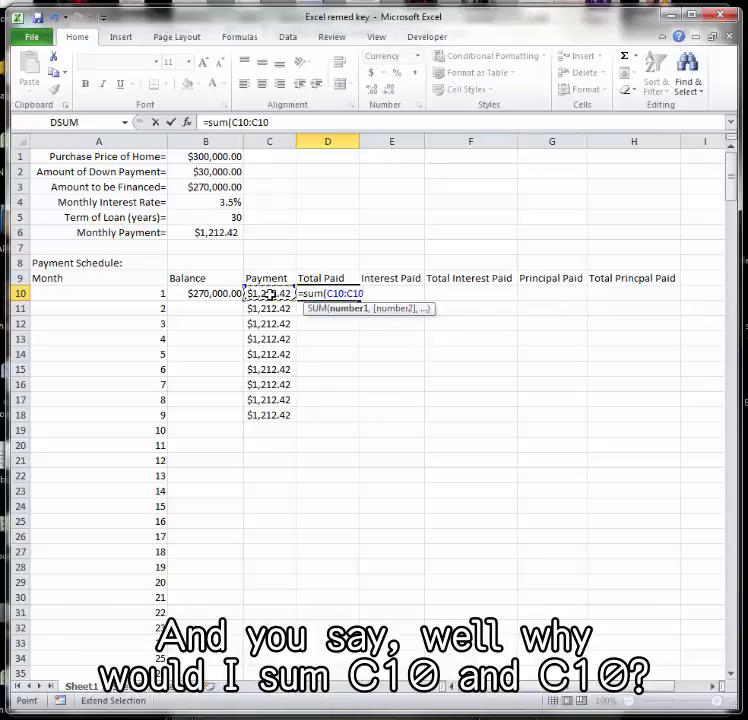
text())
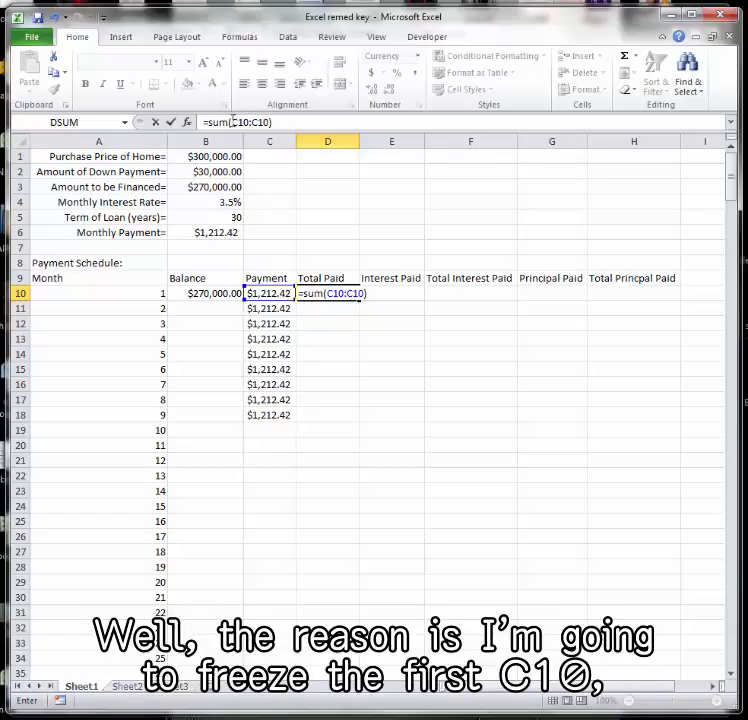
drag(246, 125, 250, 124)
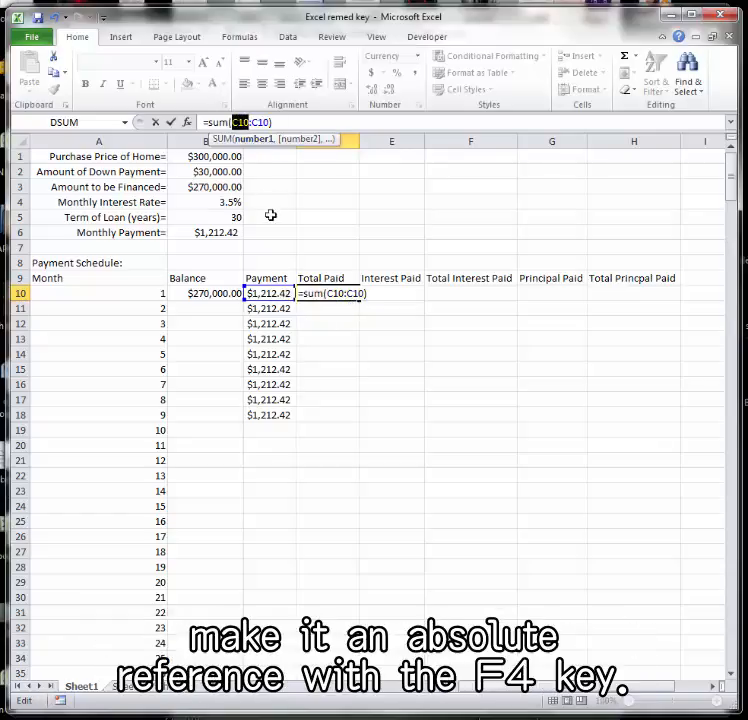
key(F4)
key(Return)
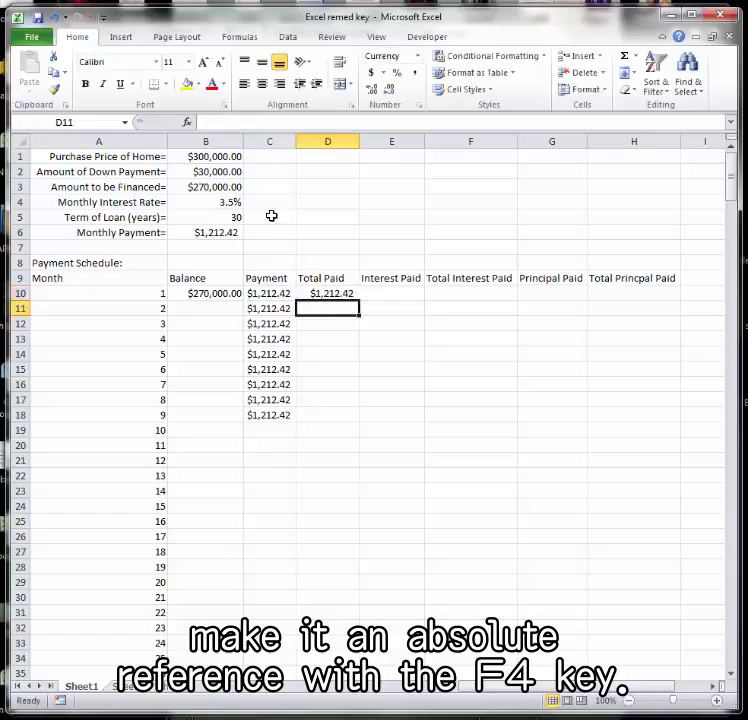
key(Up)
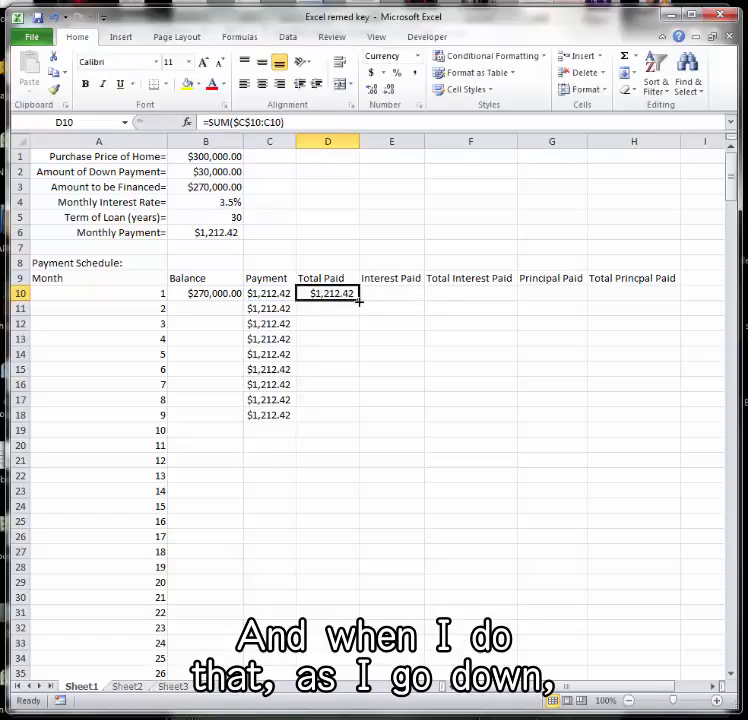
Copy the Total Paid formula from D10 down through D16 and check the expanding ranges in D11 to D14
drag(358, 300, 354, 390)
click(322, 310)
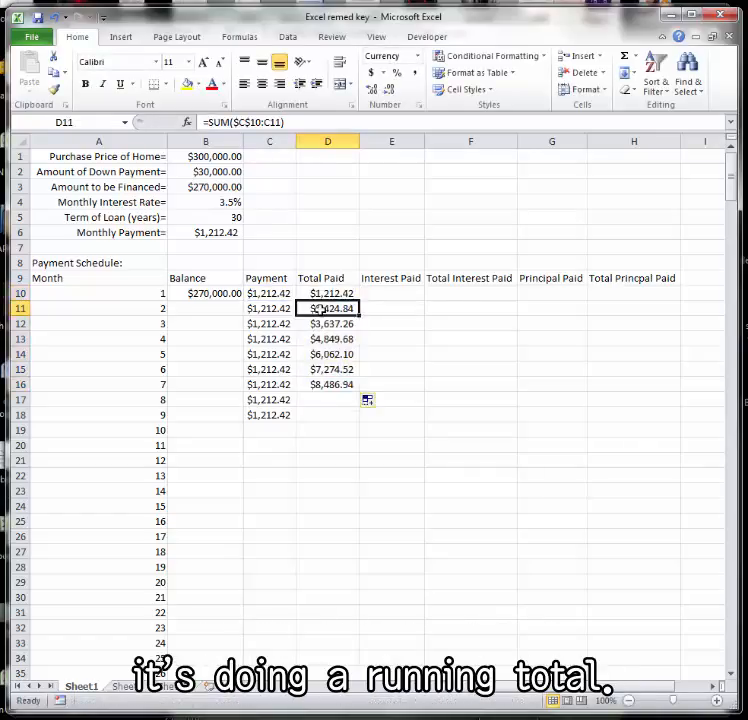
click(317, 324)
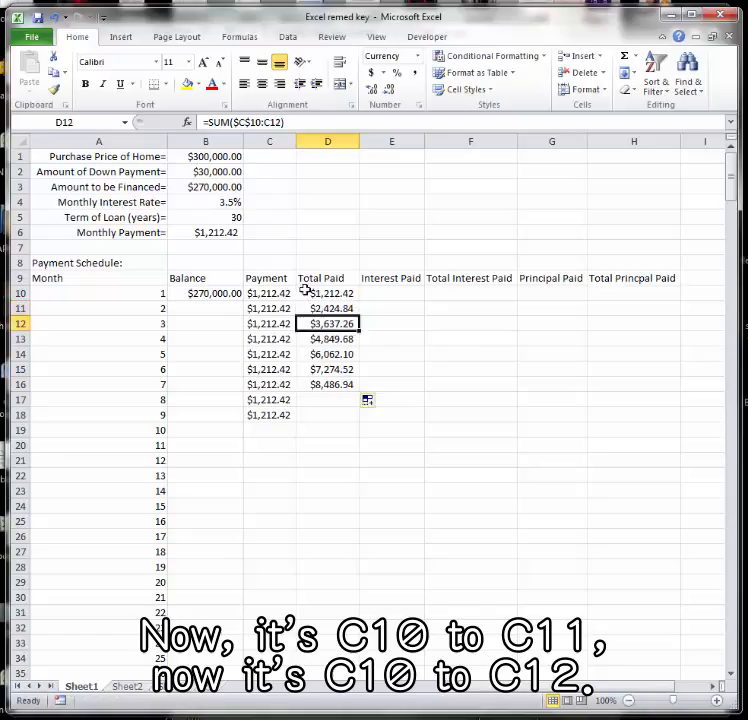
click(329, 340)
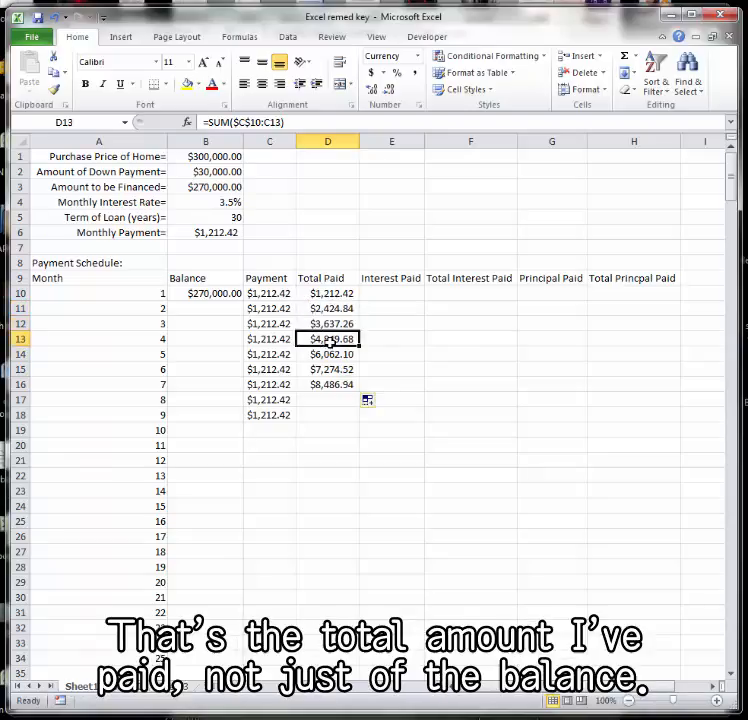
click(334, 356)
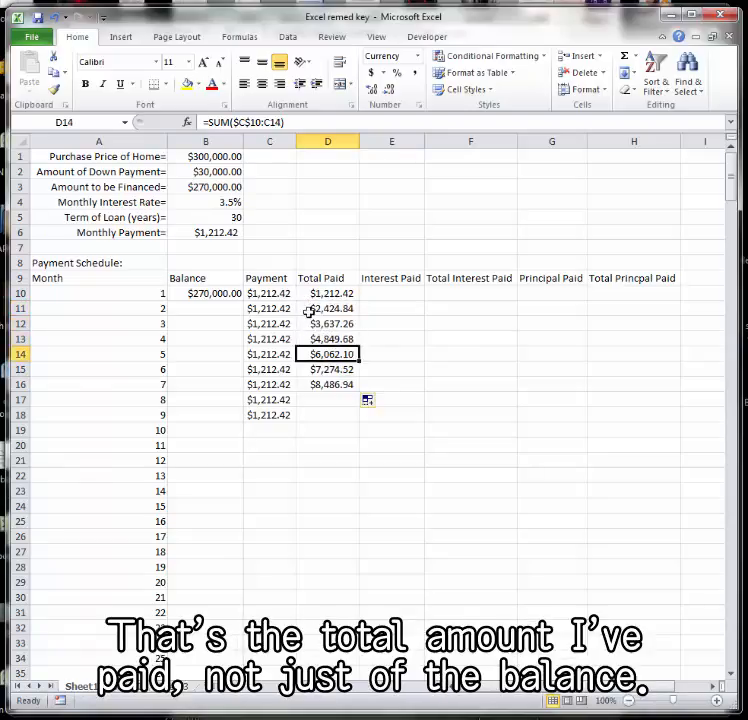
Calculate the first month's interest in E10 with the formula =B4/12*B10
click(392, 291)
text(=)
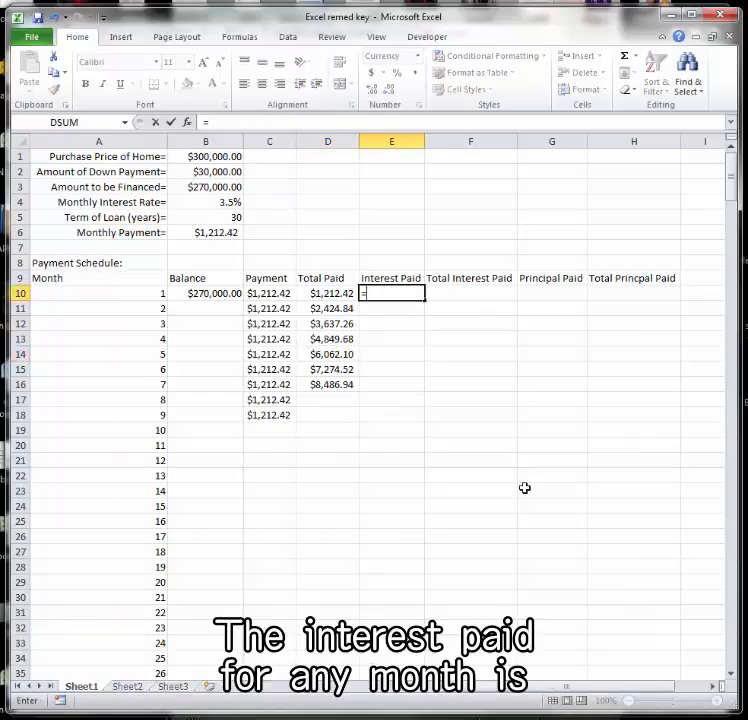
click(210, 202)
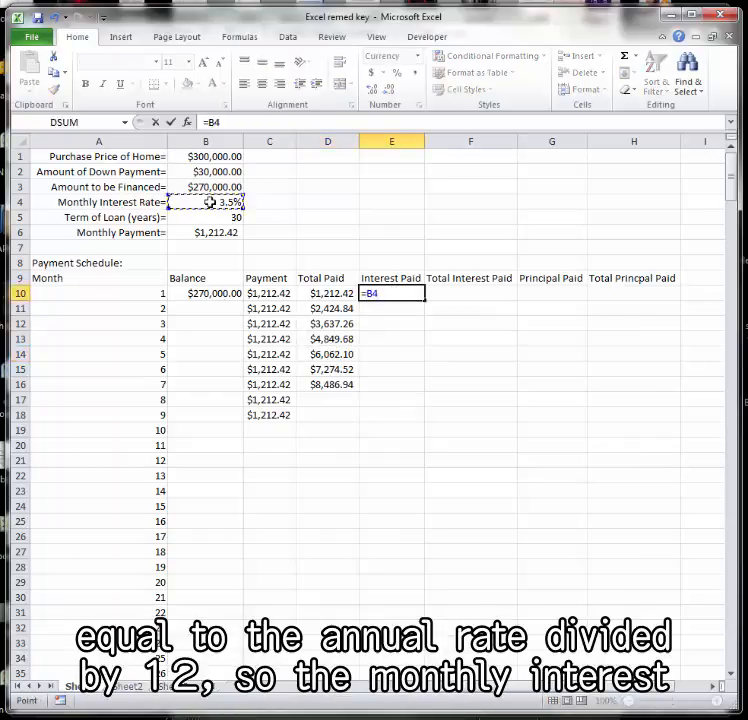
text(/12*)
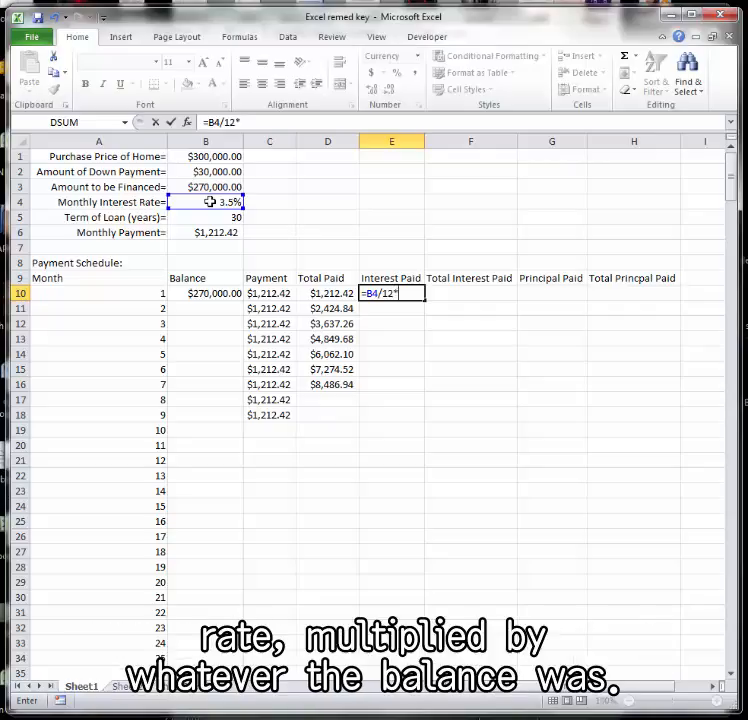
click(207, 292)
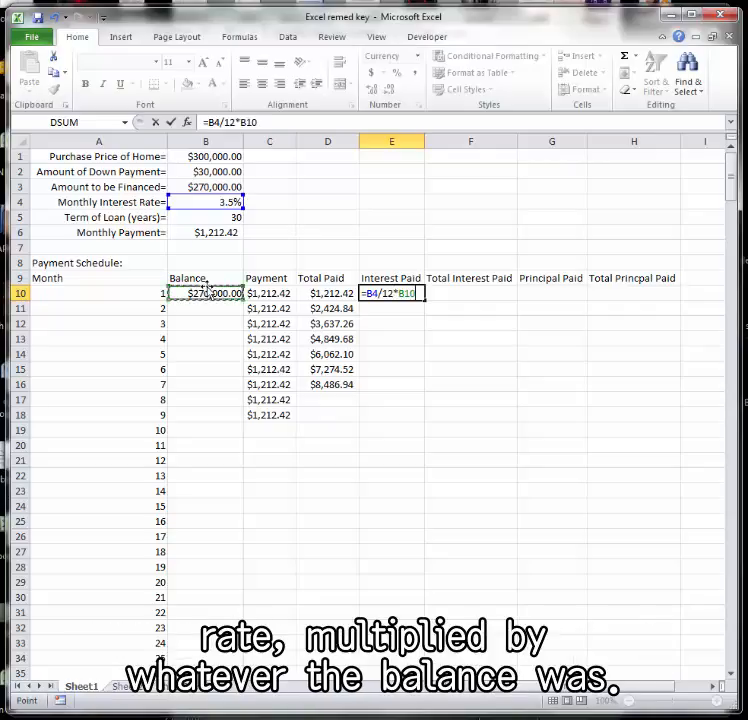
key(Return)
key(Up)
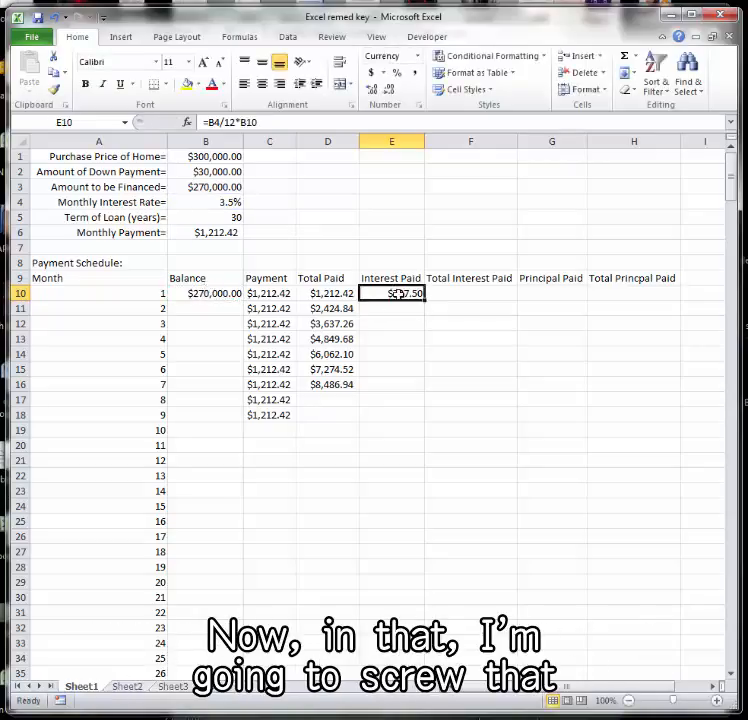
Make the interest rate reference in E10 absolute so the formula reads =$B$4/12*B10
click(211, 122)
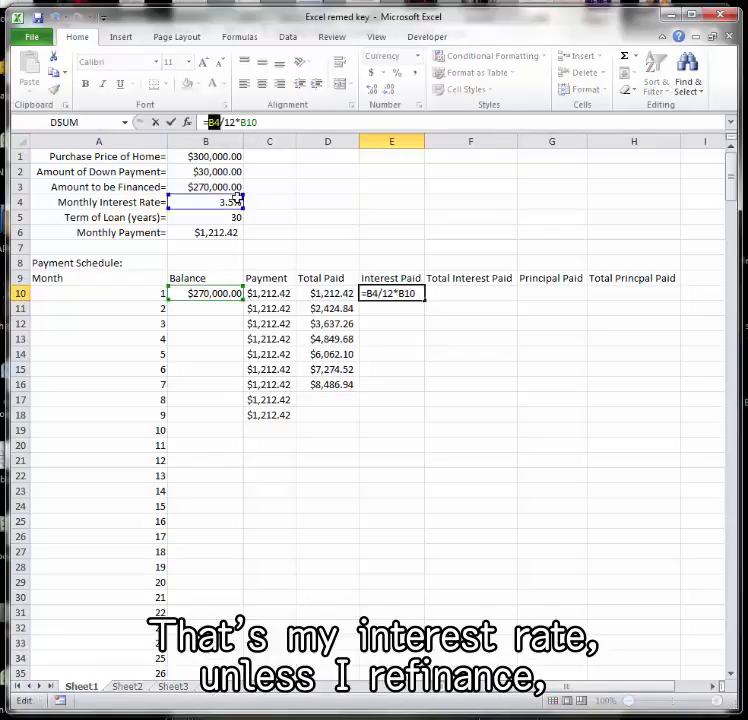
key(F4)
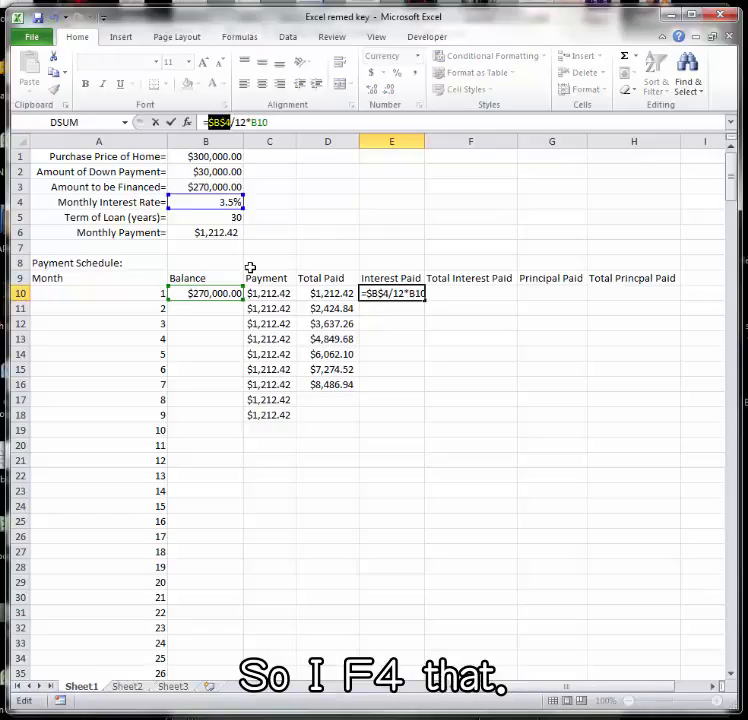
key(Return)
key(Up)
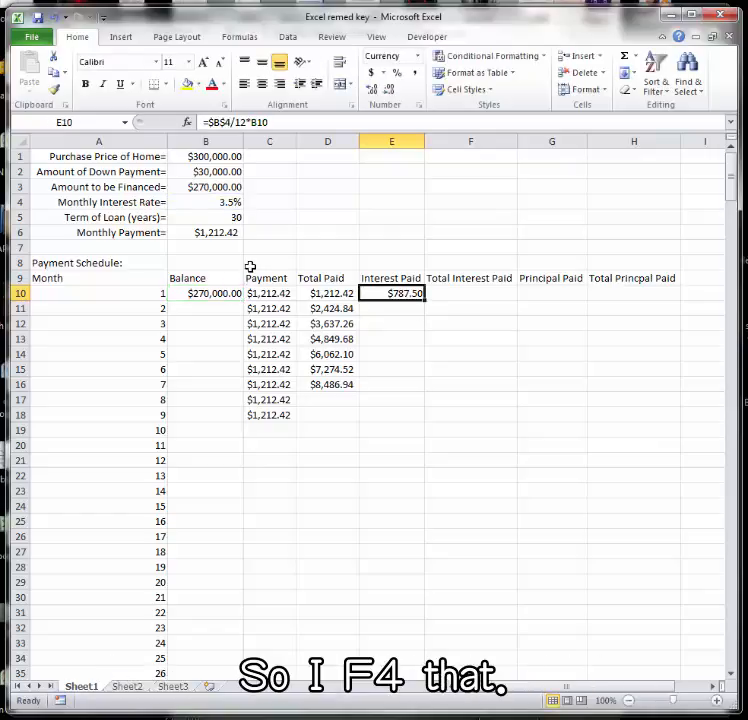
Enter the running total formula =SUM($E$10:E10) in the first Total Interest Paid cell, F10
click(460, 291)
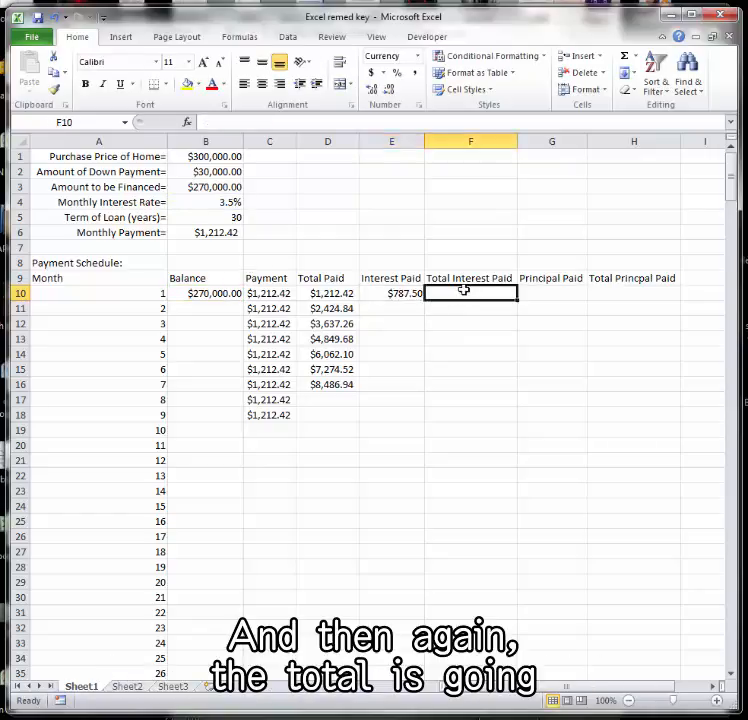
text(=sum()
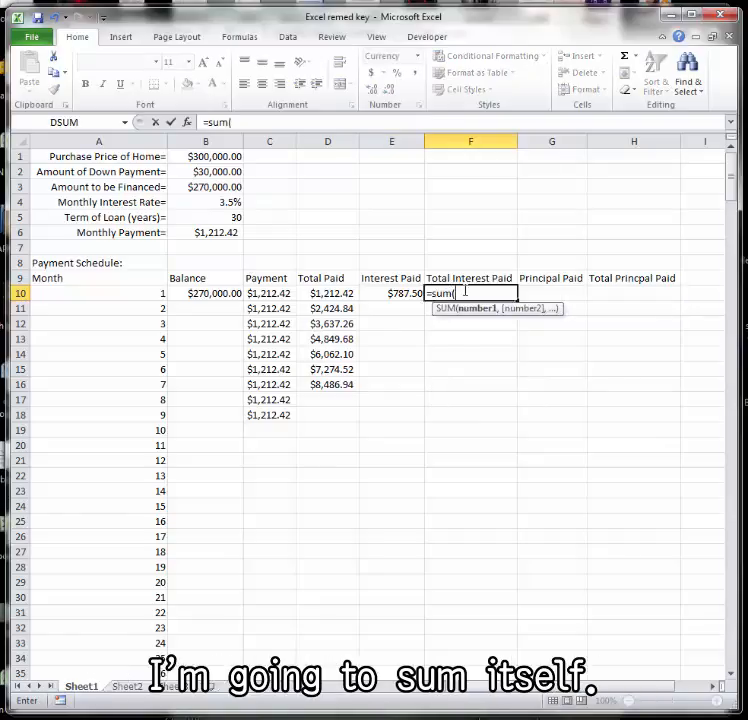
click(396, 292)
key(F8)
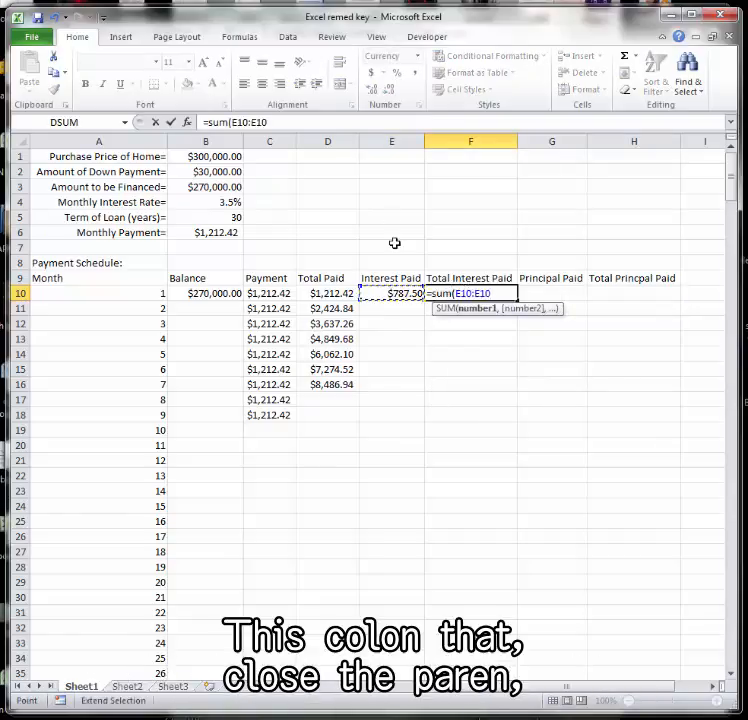
text())
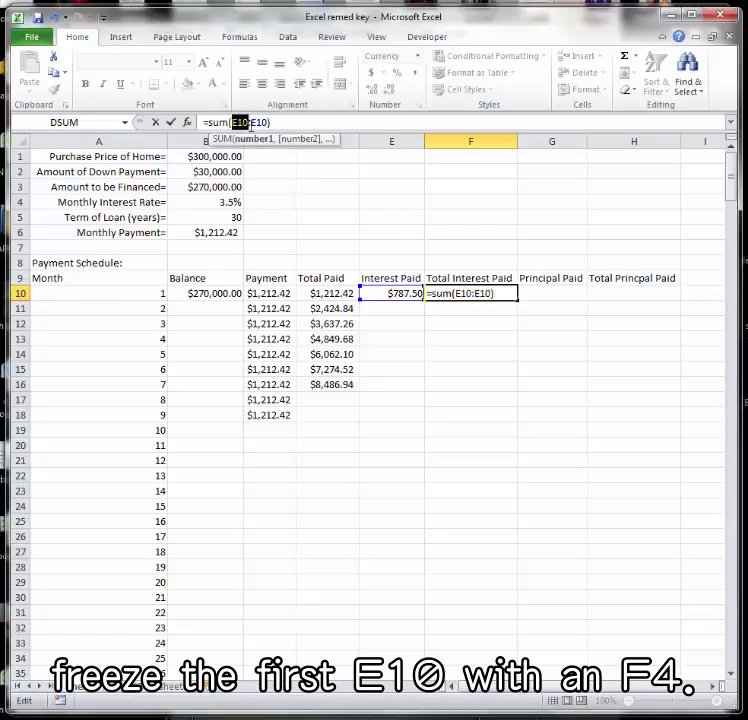
key(F4)
key(ctrl+Return)
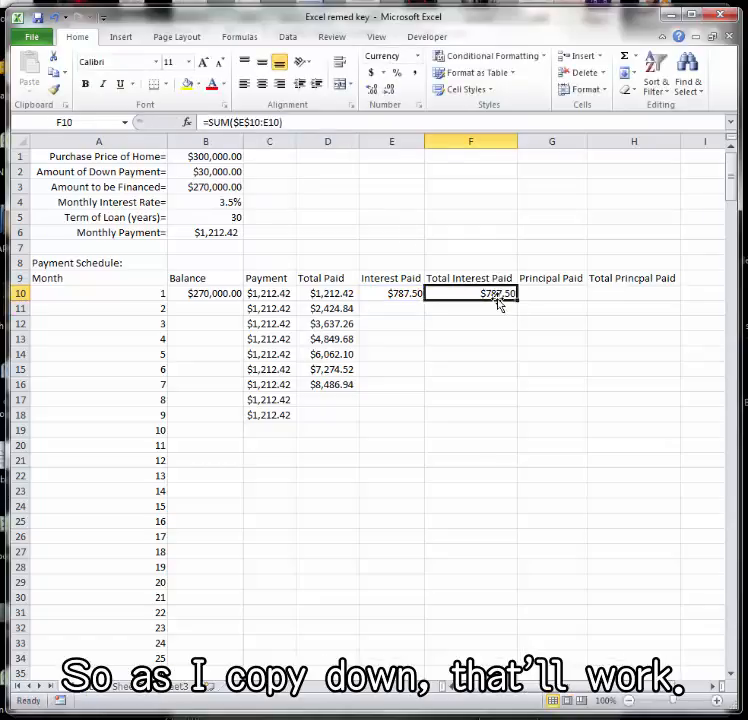
Calculate the first month's principal paid in G10 as payment minus interest with =C10-E10, and compare it with the interest paid
click(546, 293)
text(=)
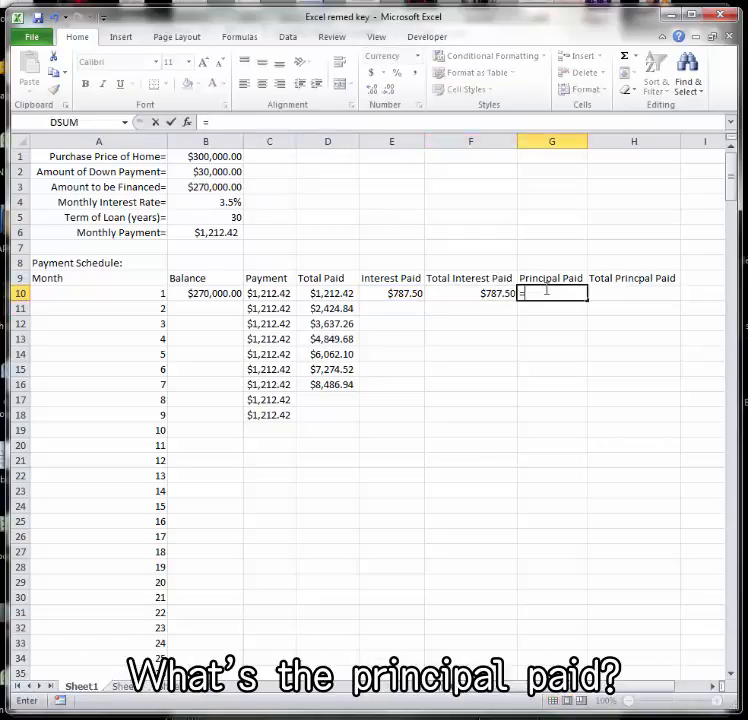
click(275, 293)
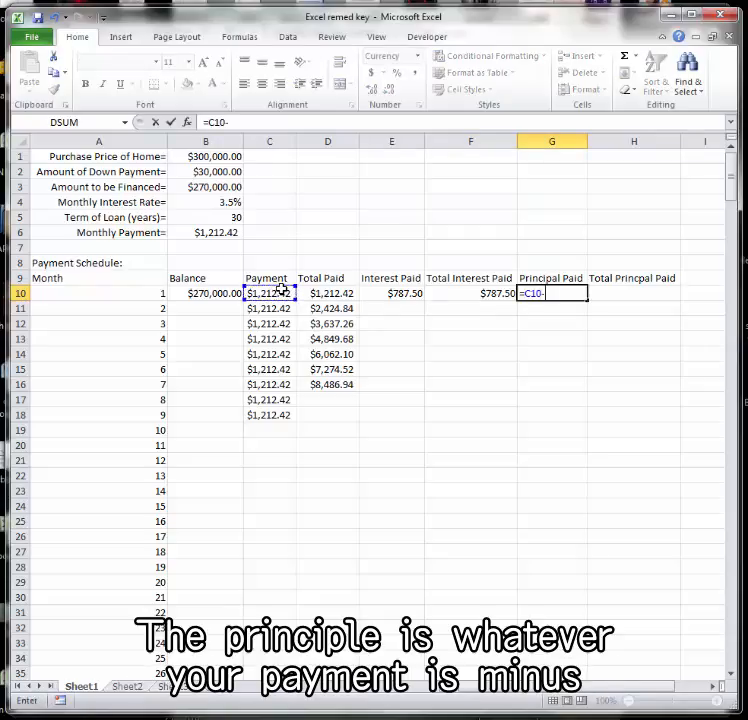
text(-)
click(386, 292)
key(Return)
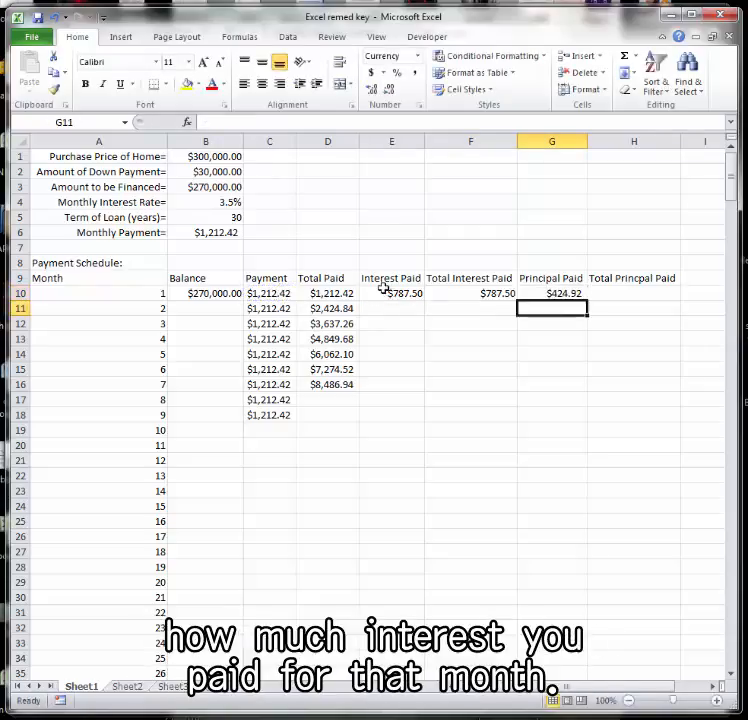
key(Up)
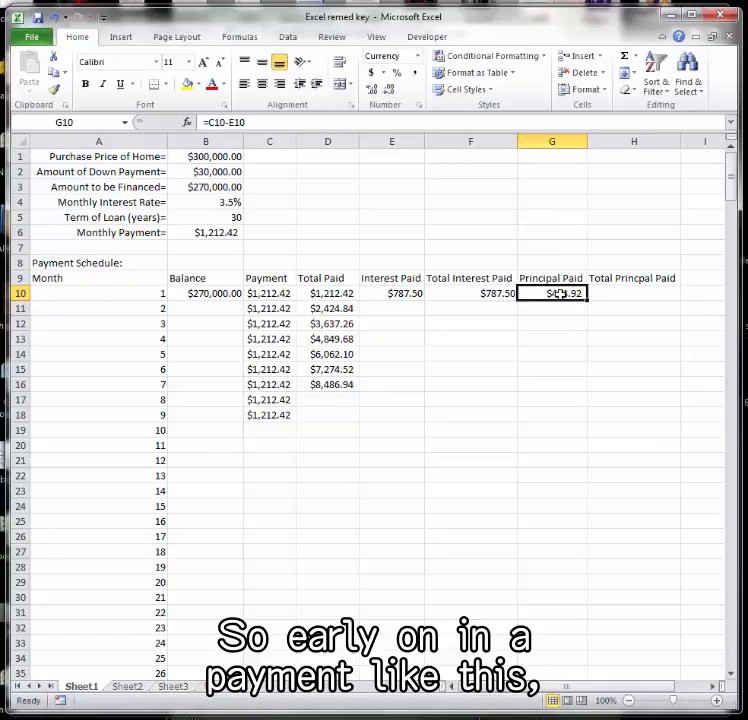
click(415, 294)
click(556, 295)
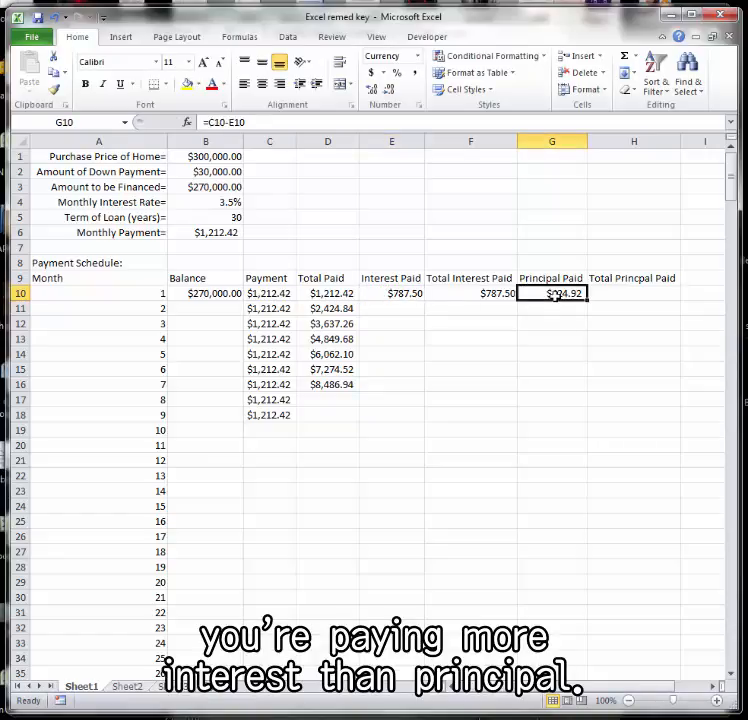
Enter the running total formula =SUM($G$10:G10) in the first Total Principal Paid cell, H10
click(633, 298)
text(=)
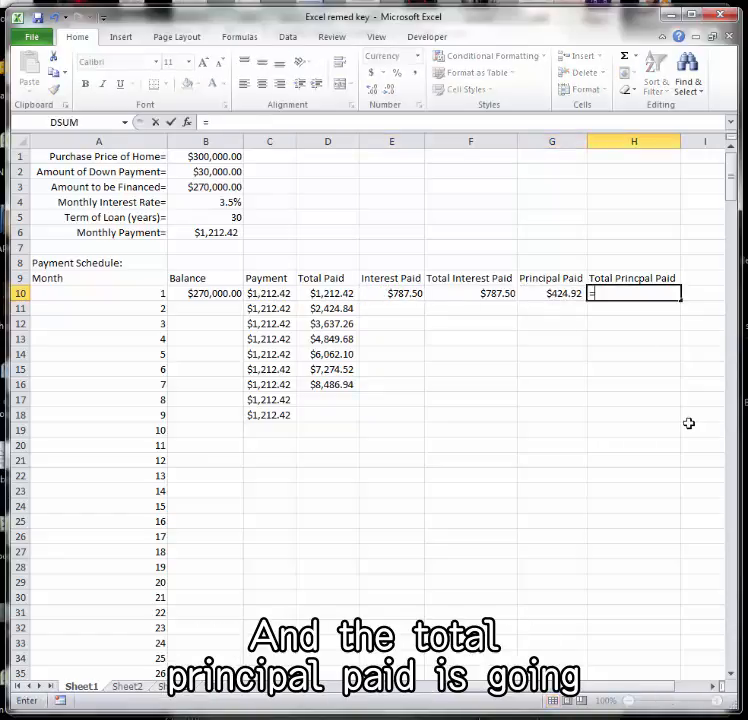
text(sum()
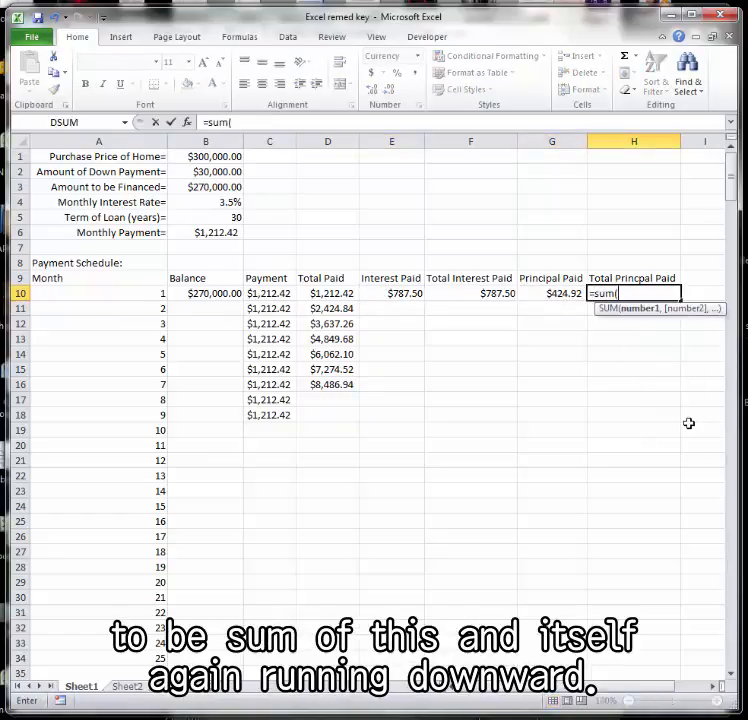
click(548, 293)
key(F8)
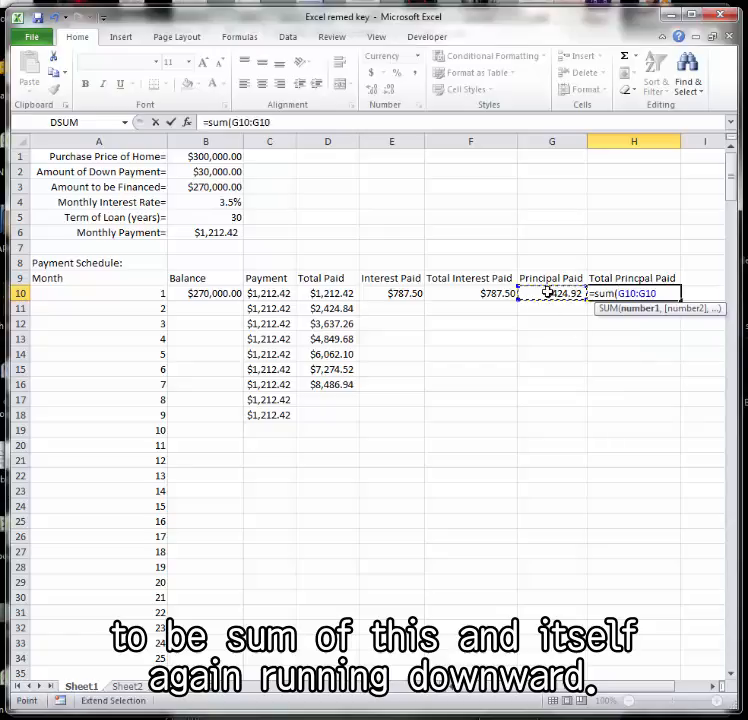
text())
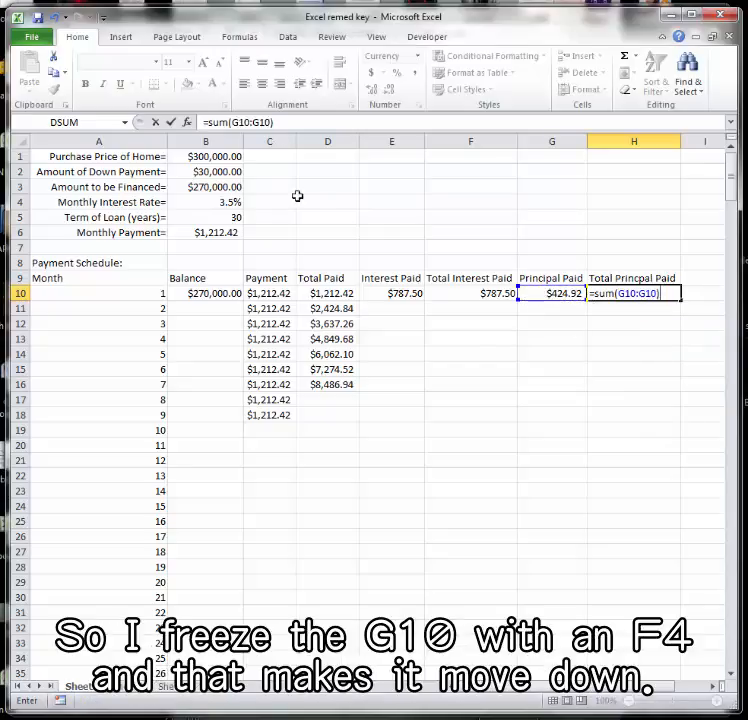
double_click(238, 121)
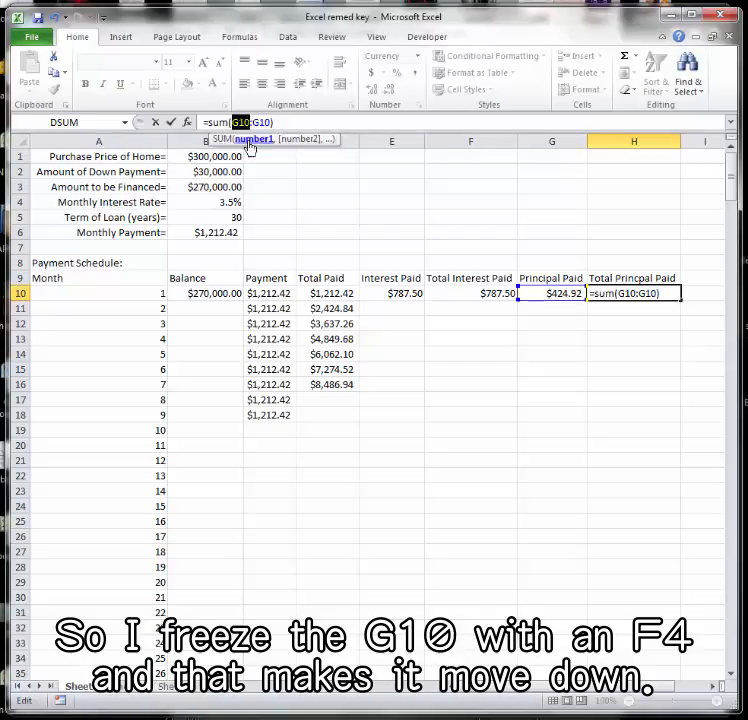
key(F4)
key(Return)
key(Up)
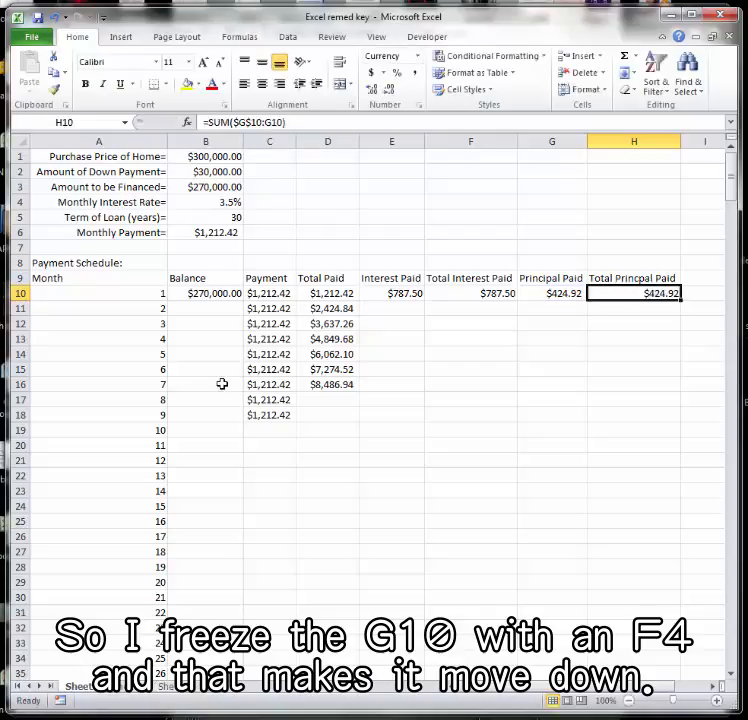
Calculate the second month's balance in B11 as the previous balance minus the principal paid with =B10-G10
click(200, 293)
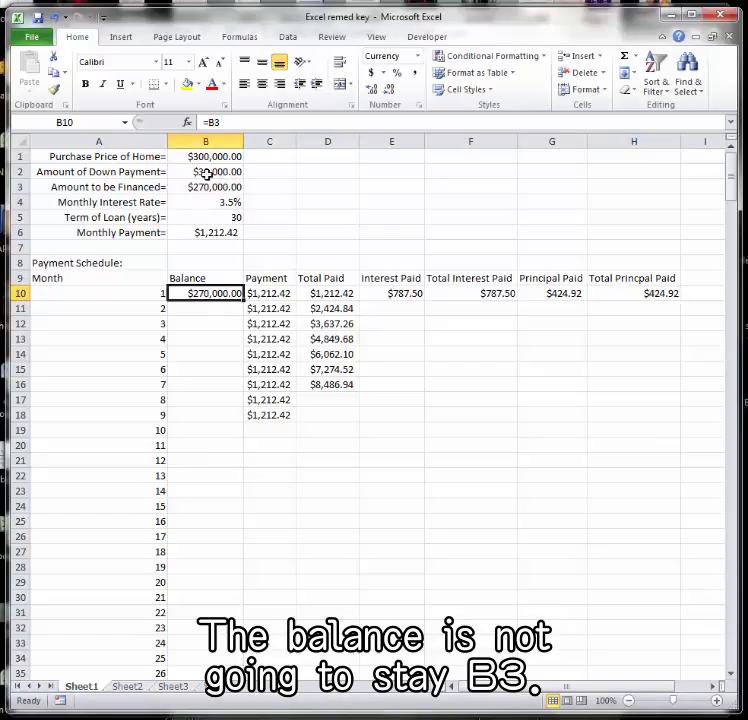
click(208, 306)
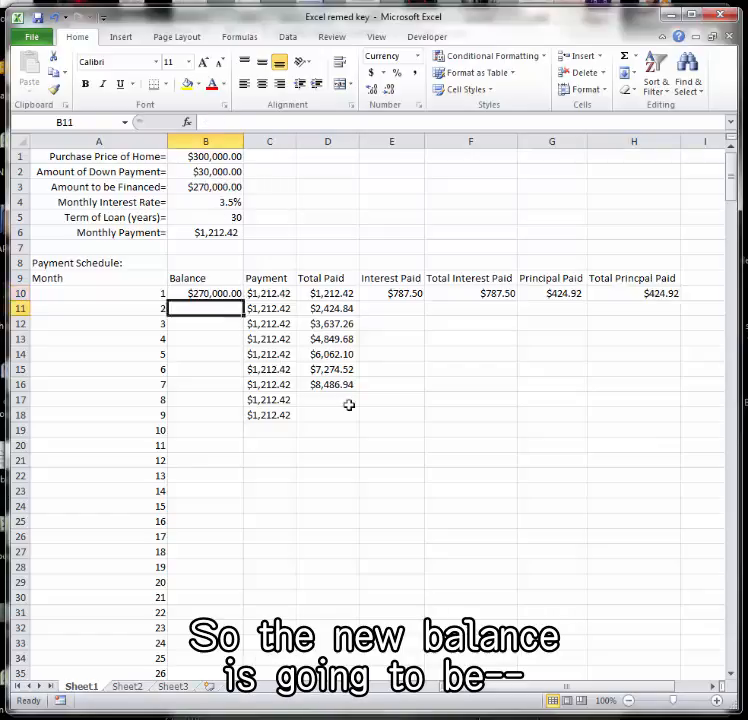
text(=)
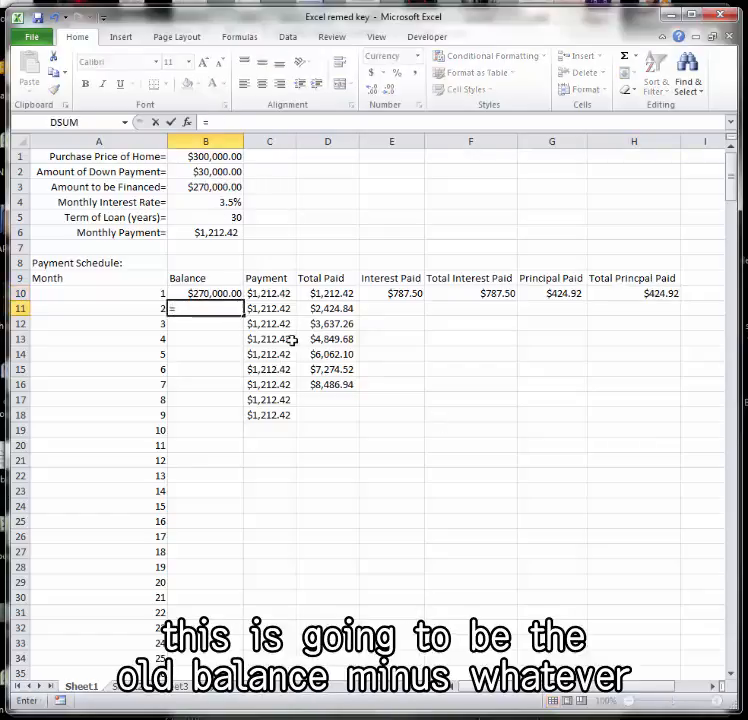
click(212, 293)
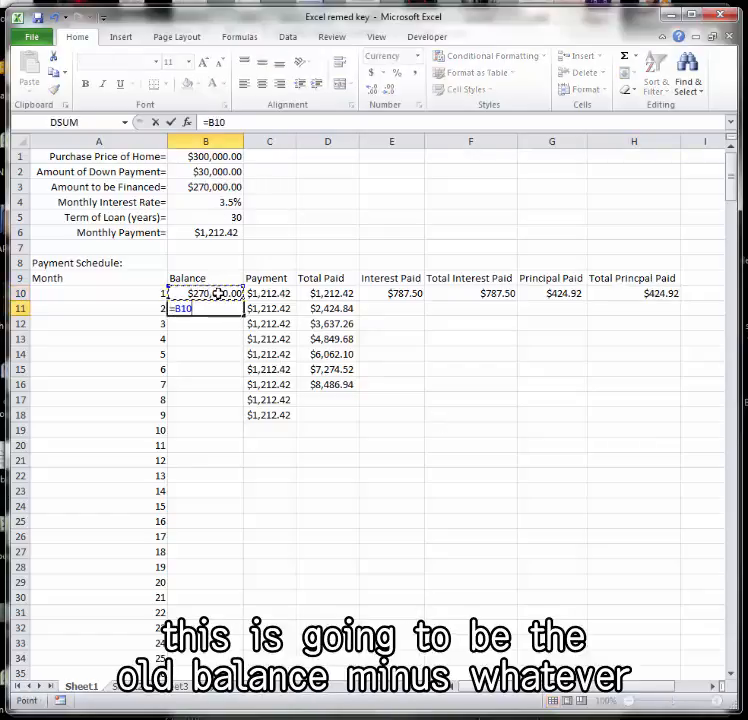
text(-)
click(551, 293)
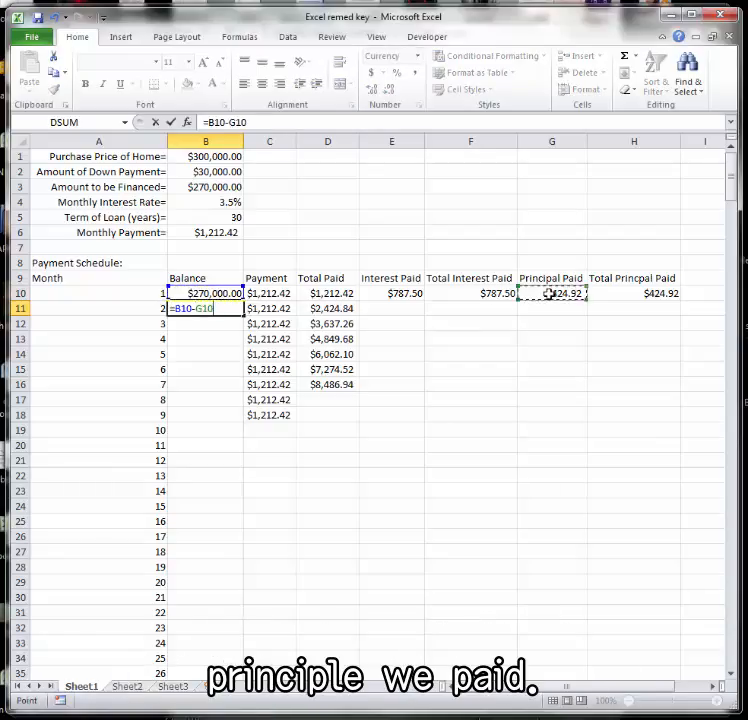
key(Return)
key(Up)
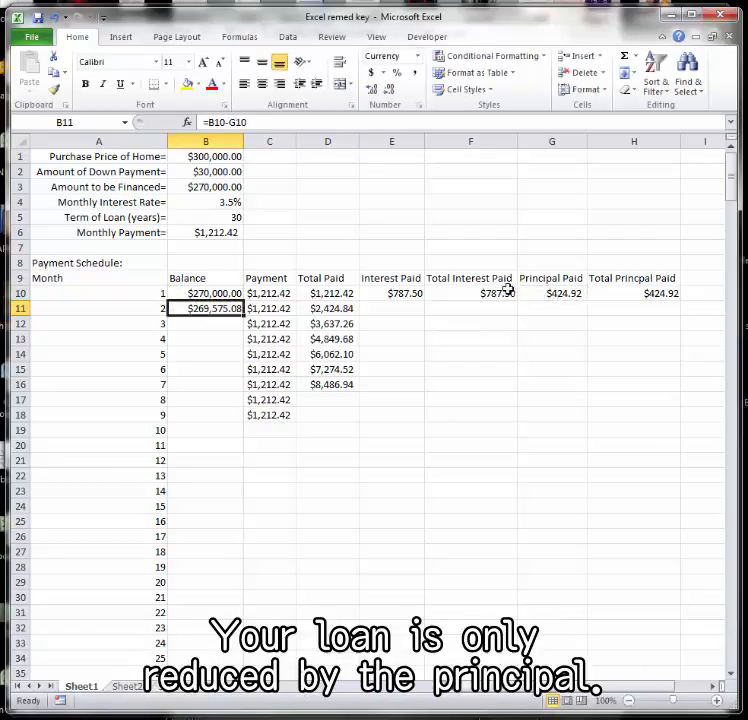
Copy the interest, total interest, principal and total principal formulas in E10:H10 down to row 11
click(544, 293)
click(400, 292)
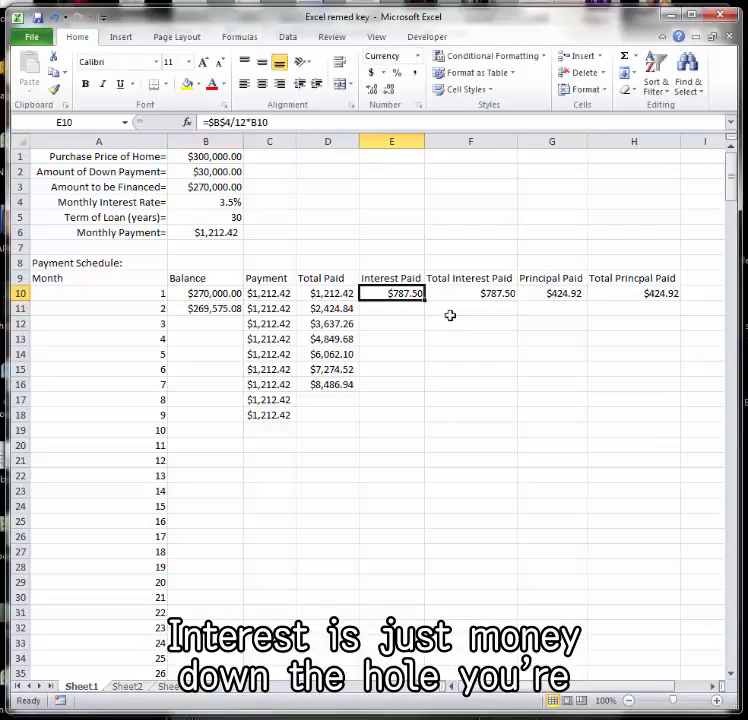
drag(424, 300, 424, 314)
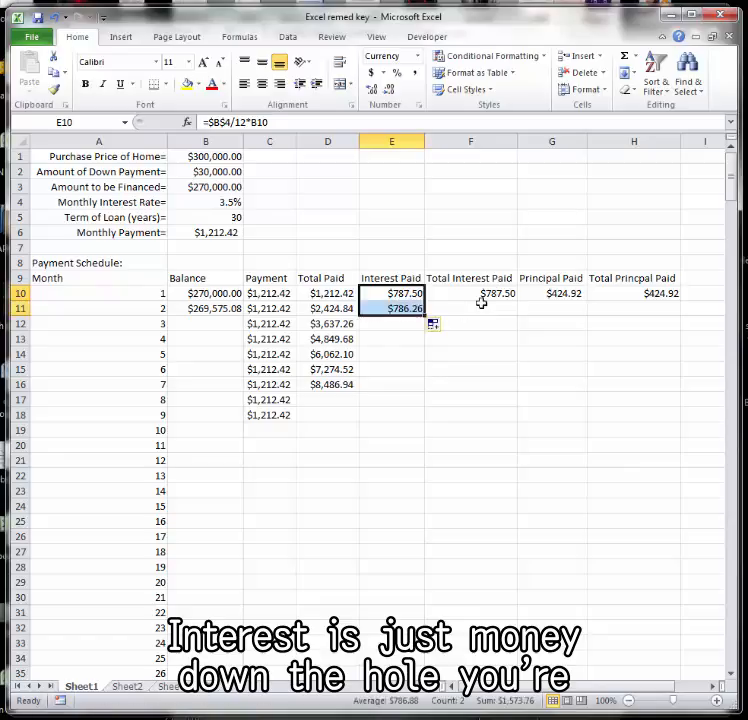
click(494, 292)
drag(494, 292, 679, 314)
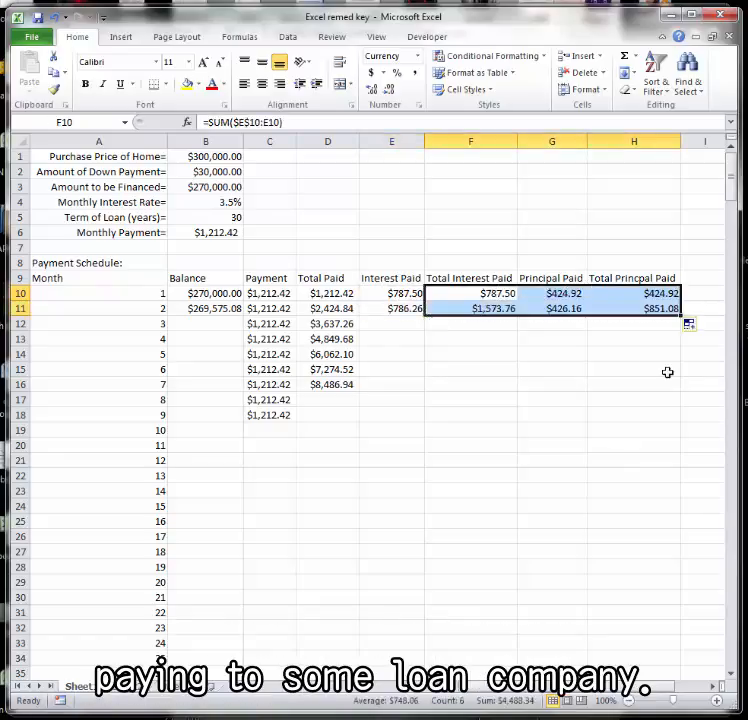
Check the month 2 interest and principal formulas, and copy B11:H11 down through month 360 in row 369
click(478, 309)
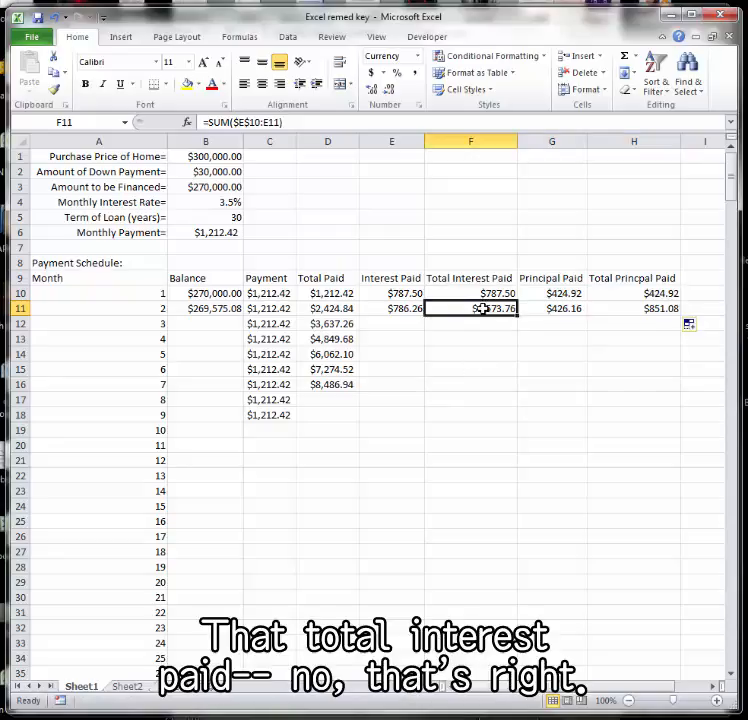
key(Right)
key(Left)
key(Left)
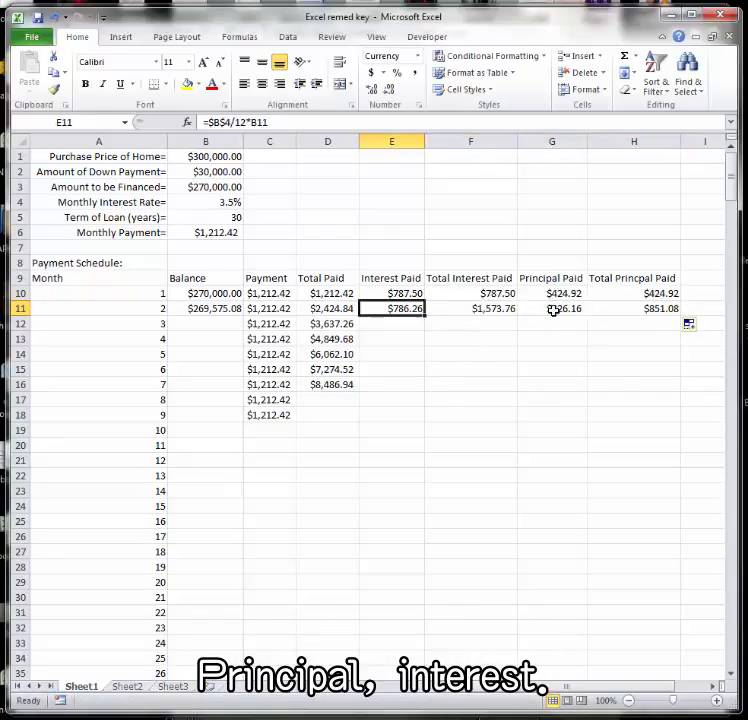
key(Right)
key(Right)
key(Right)
drag(189, 307, 578, 646)
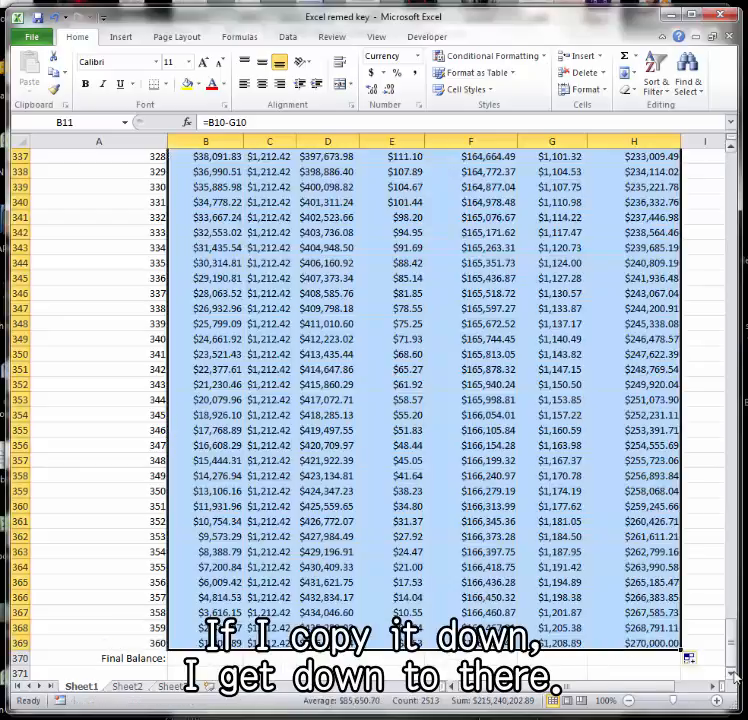
Extend the balance formula from B369 one row down into the Final Balance cell, B370
click(732, 675)
click(732, 675)
click(206, 612)
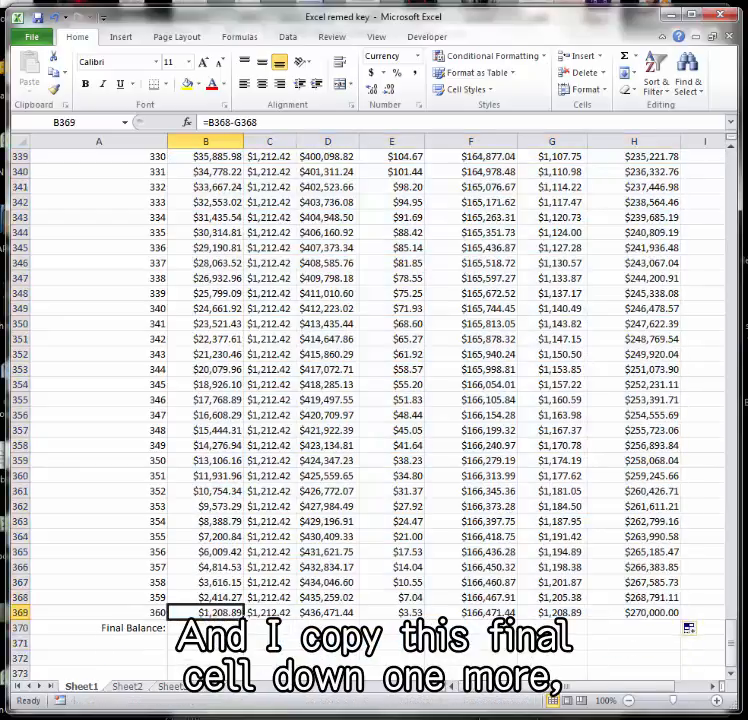
drag(243, 619, 242, 631)
click(222, 628)
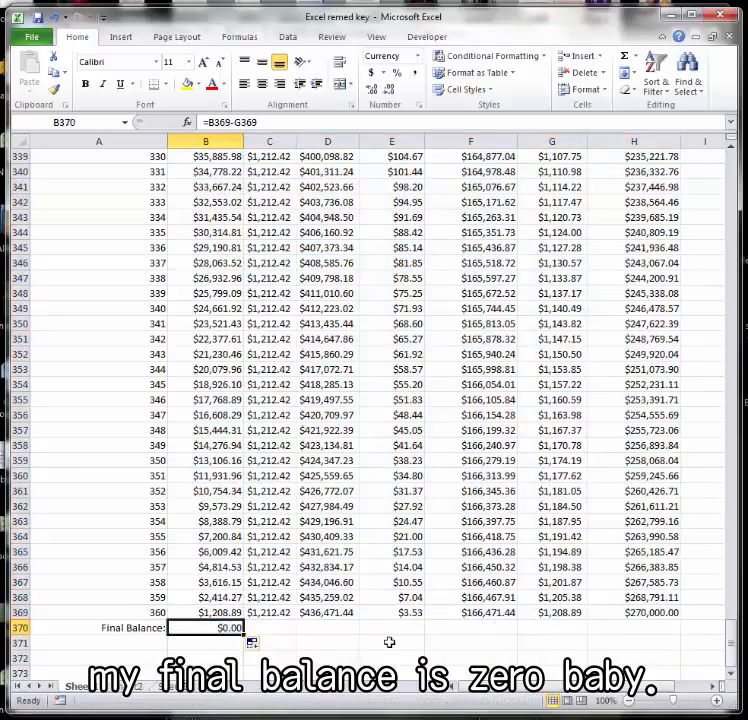
Examine the balance and the running interest and principal totals in the early months, and check the month 360 total principal in H369
drag(731, 648, 746, 139)
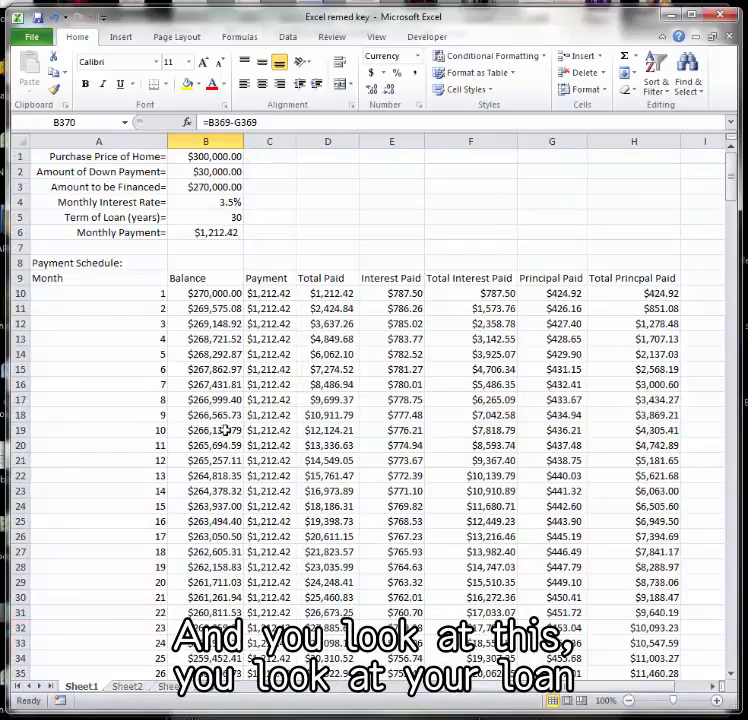
click(214, 293)
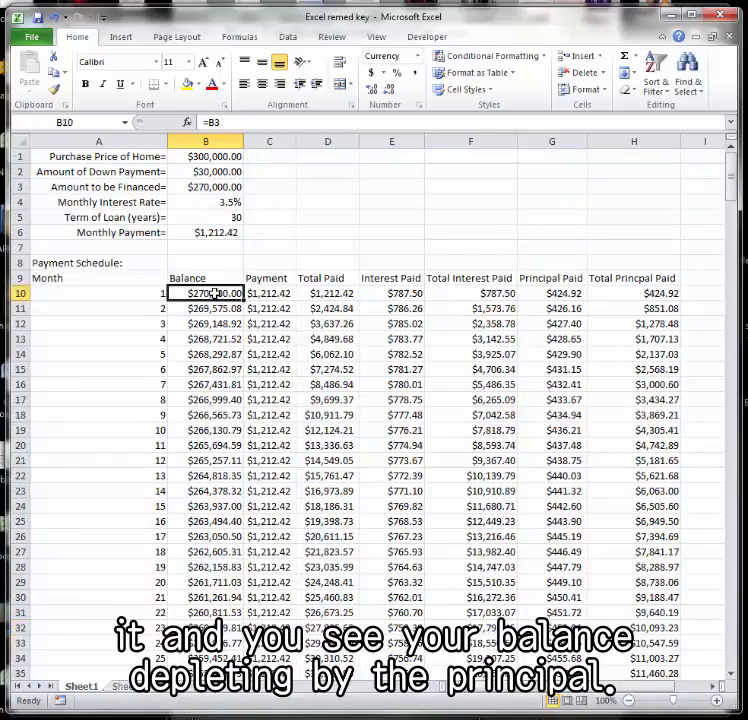
click(214, 308)
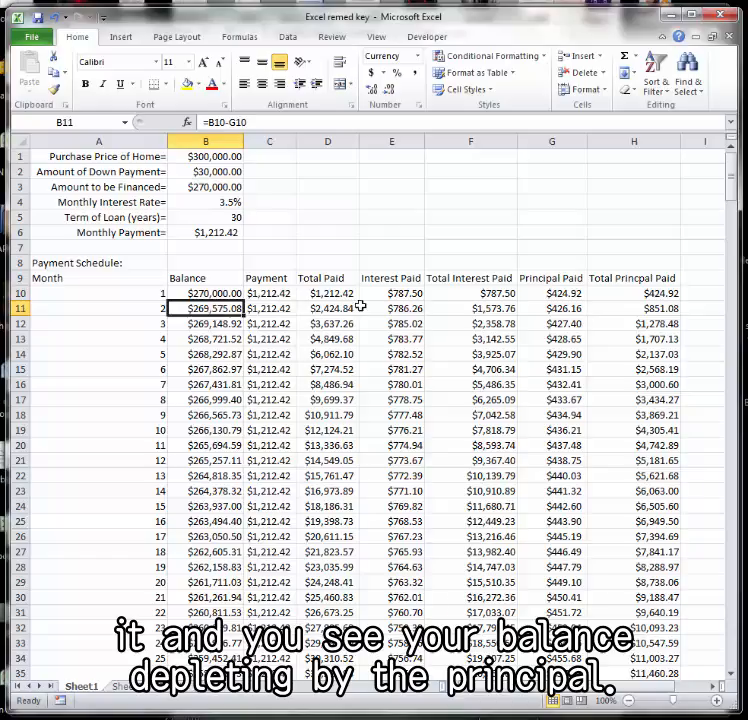
click(480, 323)
click(478, 399)
click(477, 460)
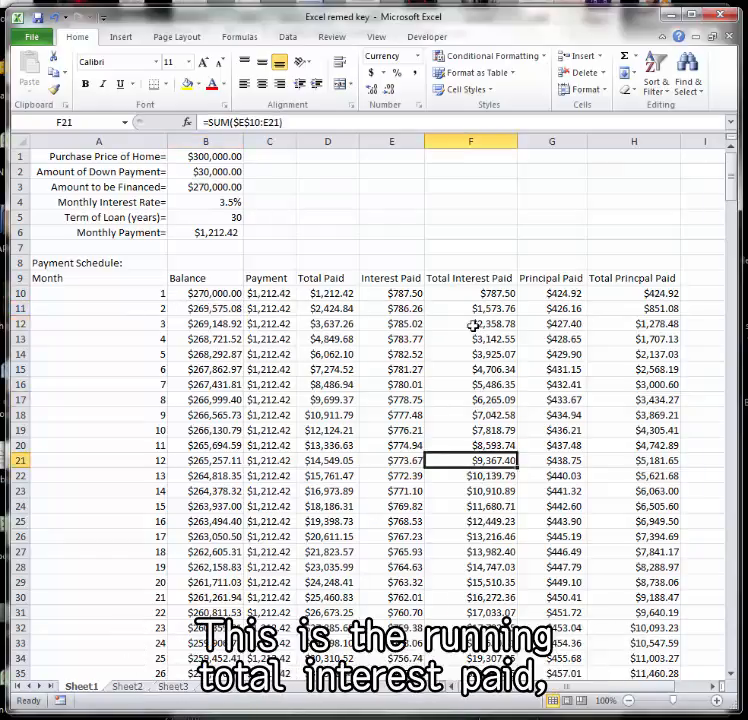
click(556, 307)
click(615, 323)
click(613, 369)
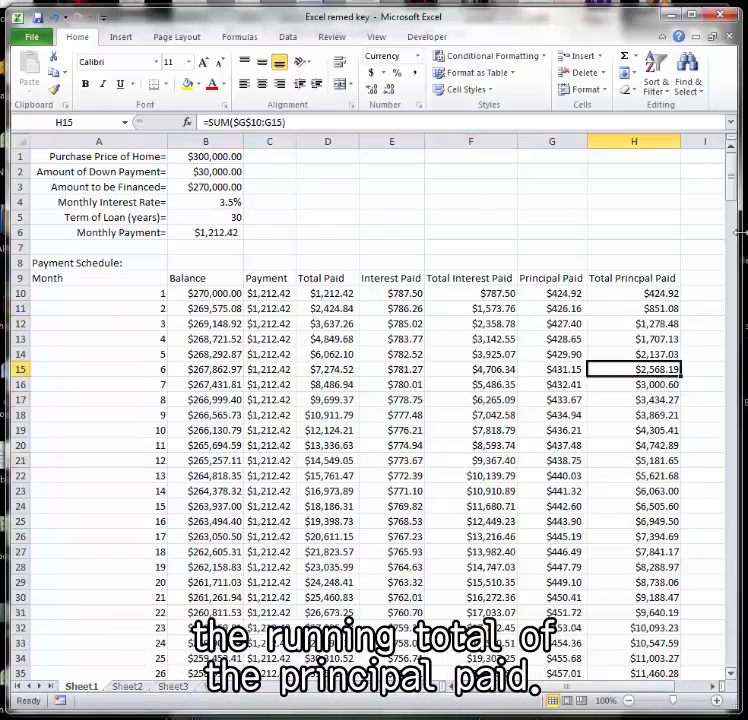
drag(731, 183, 731, 645)
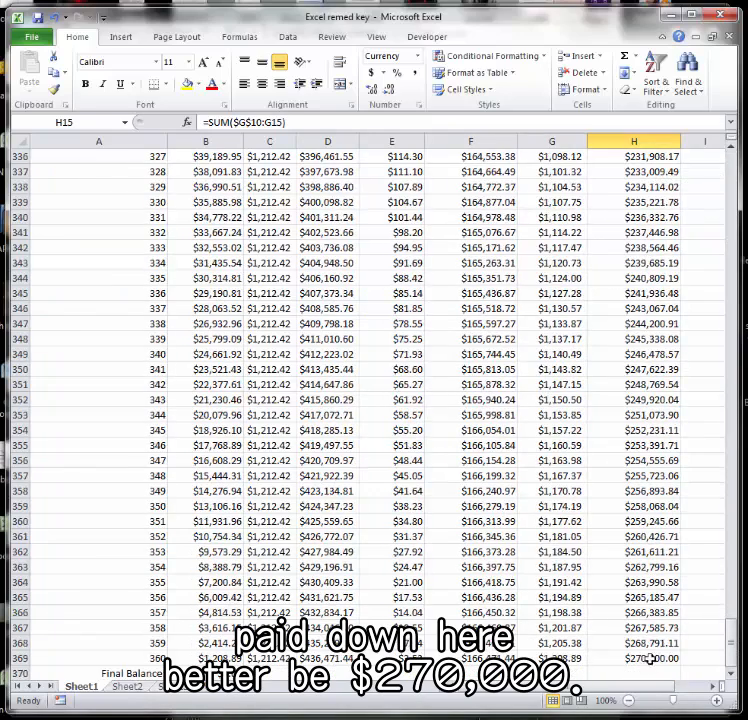
click(650, 659)
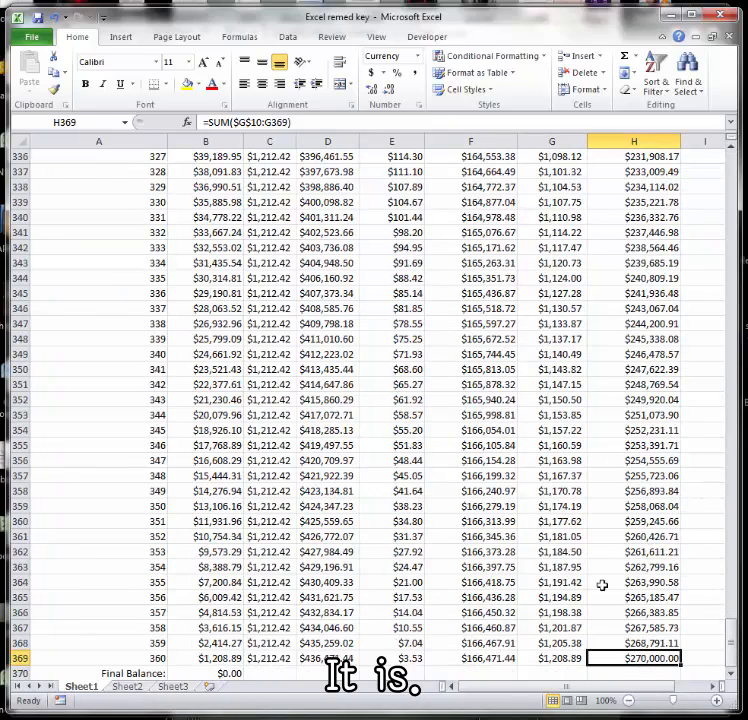